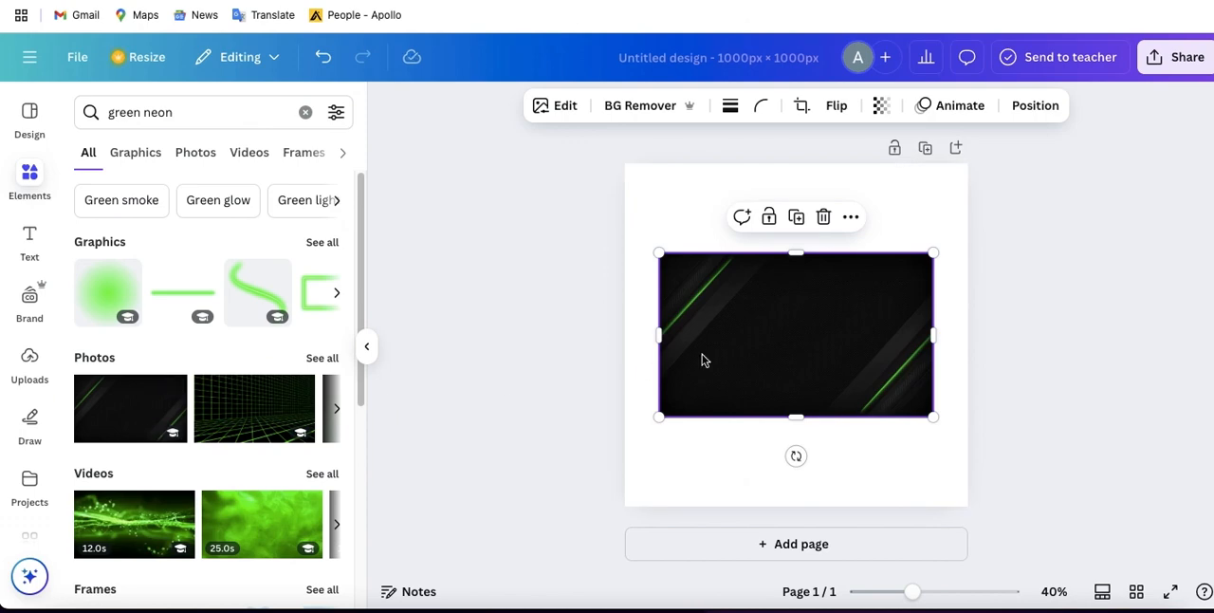
- Set the black photo with green neon diagonal lines as the page background
drag(724, 355, 725, 337)
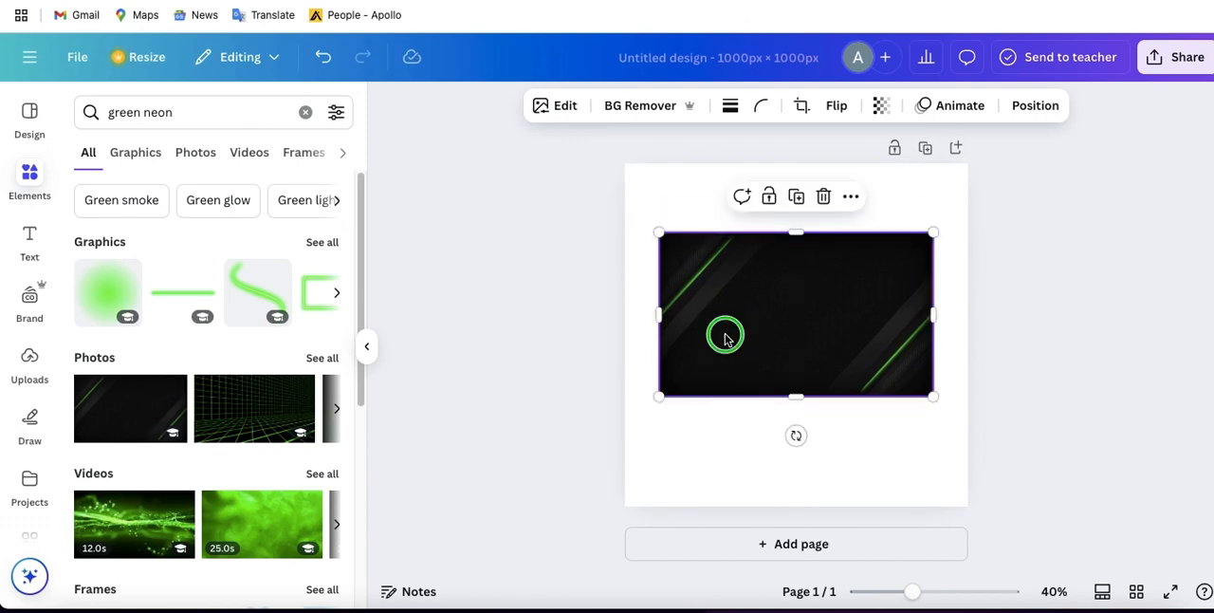
right_click(725, 337)
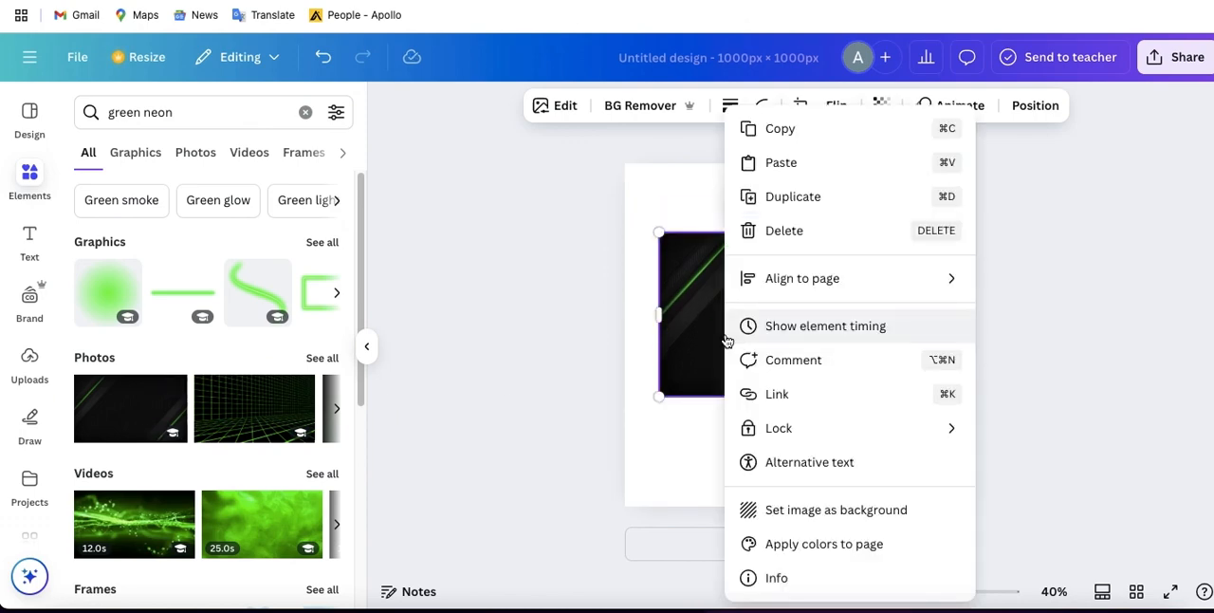
click(790, 504)
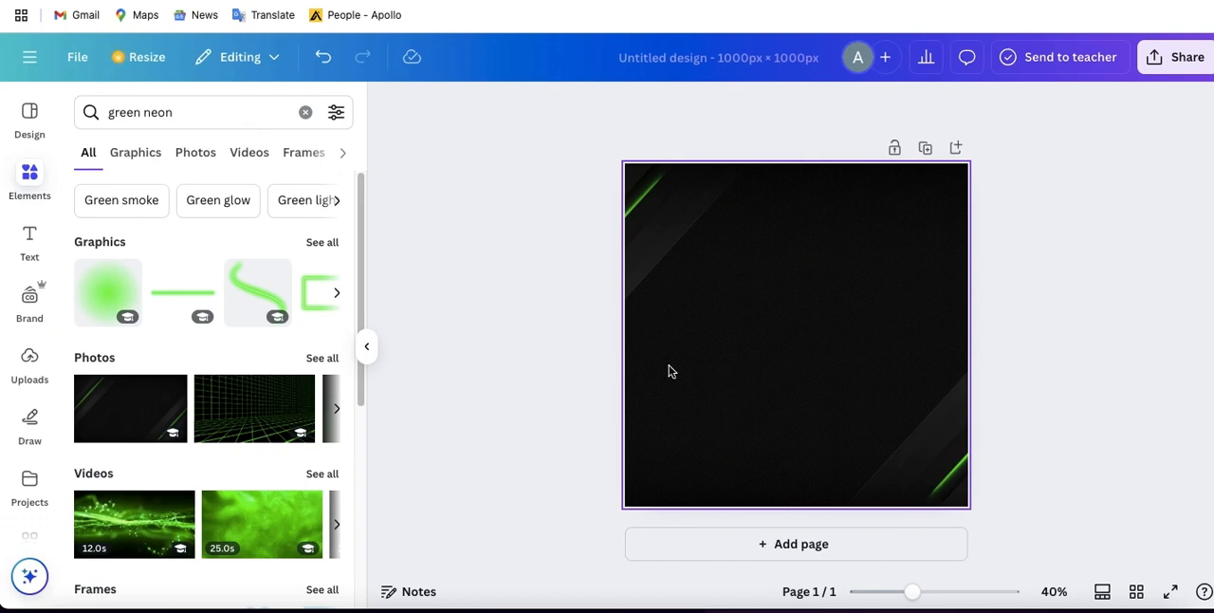
- Replace the element search term with "woman running" and show its results
click(304, 112)
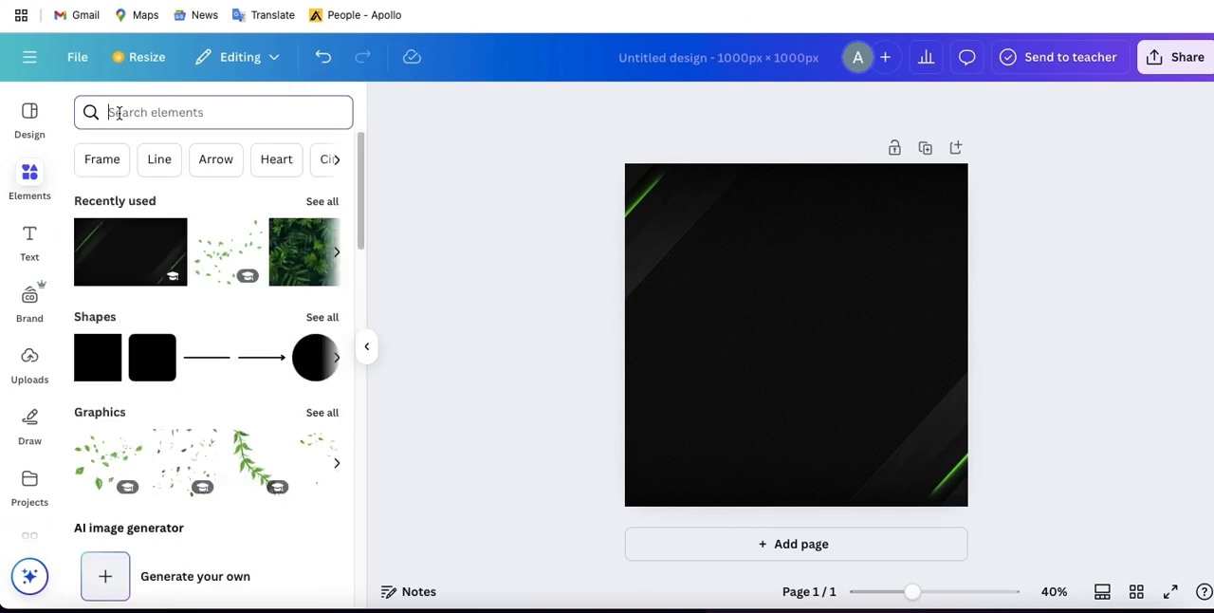
text(woma)
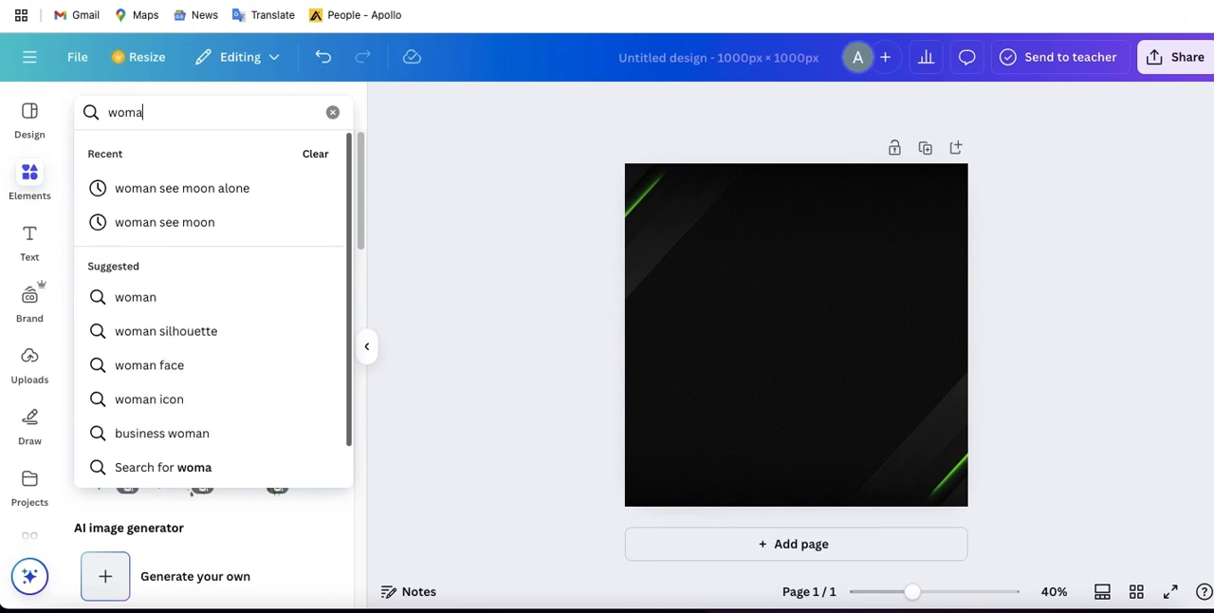
text(n r)
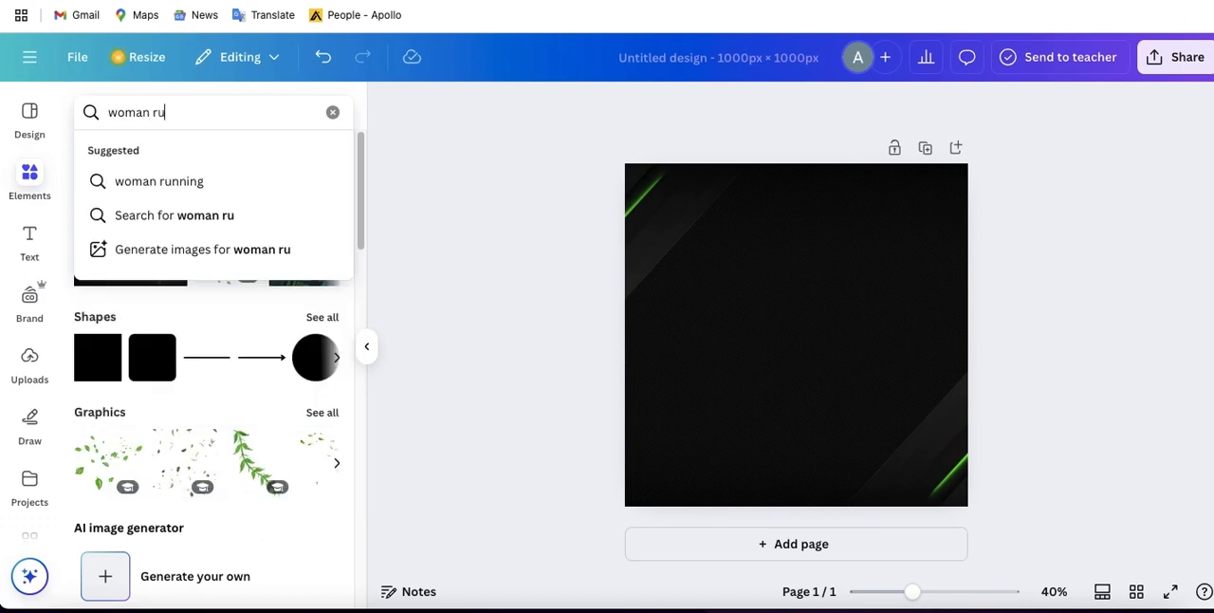
text(u)
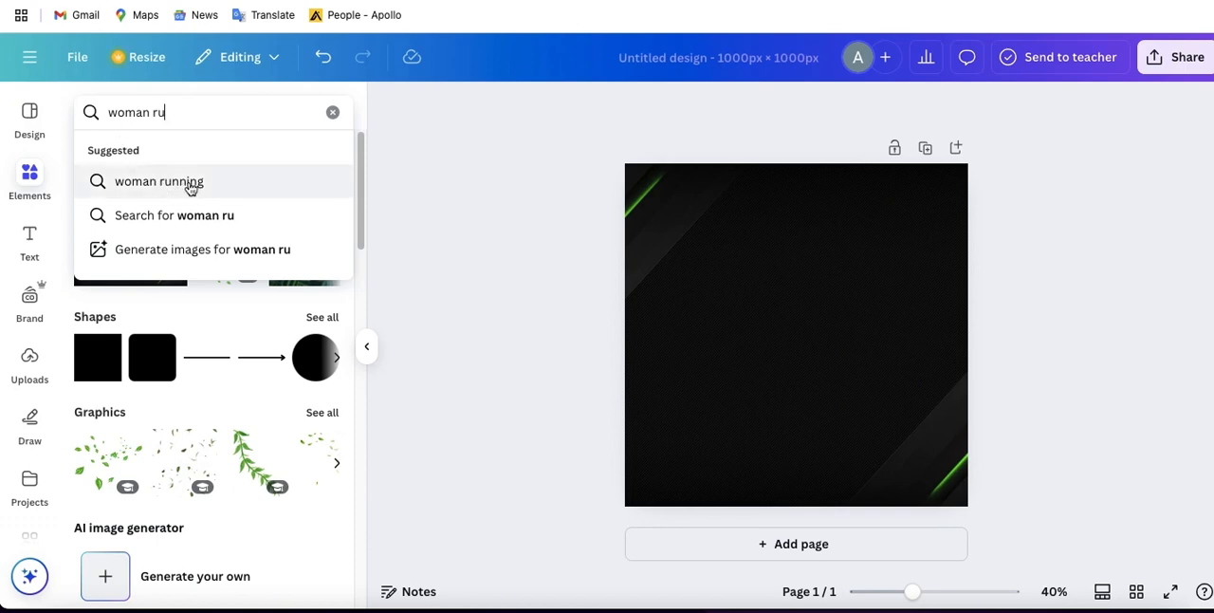
click(187, 187)
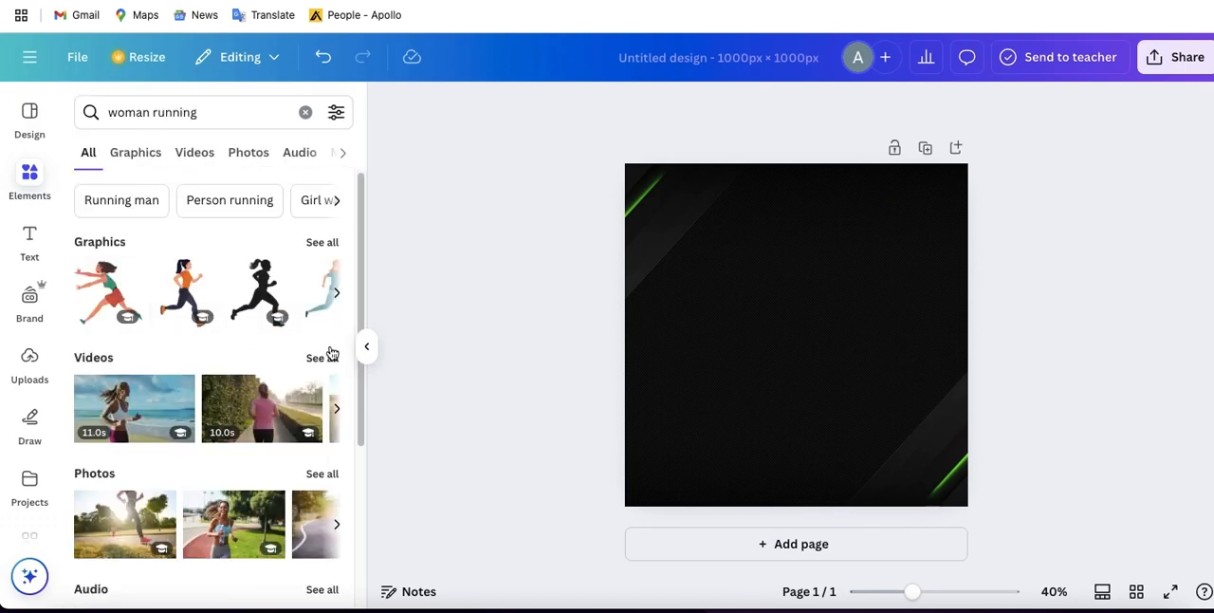
- Insert the cut-out photo of the running woman in pink leggings from the full set of photo results
click(319, 472)
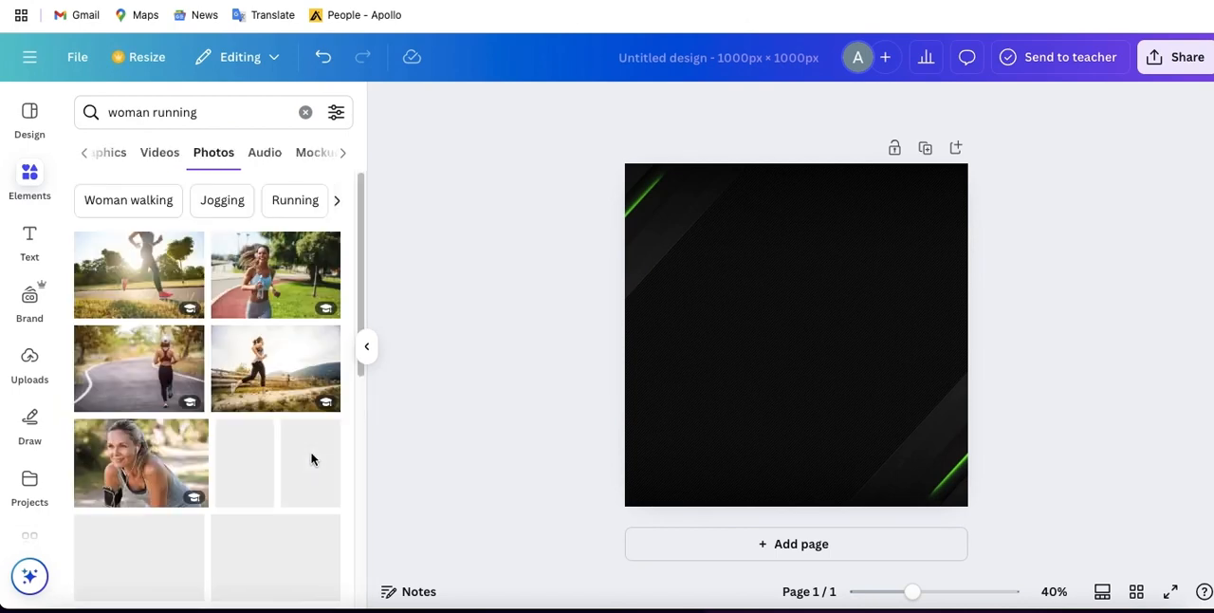
scroll(297, 464, down, 3)
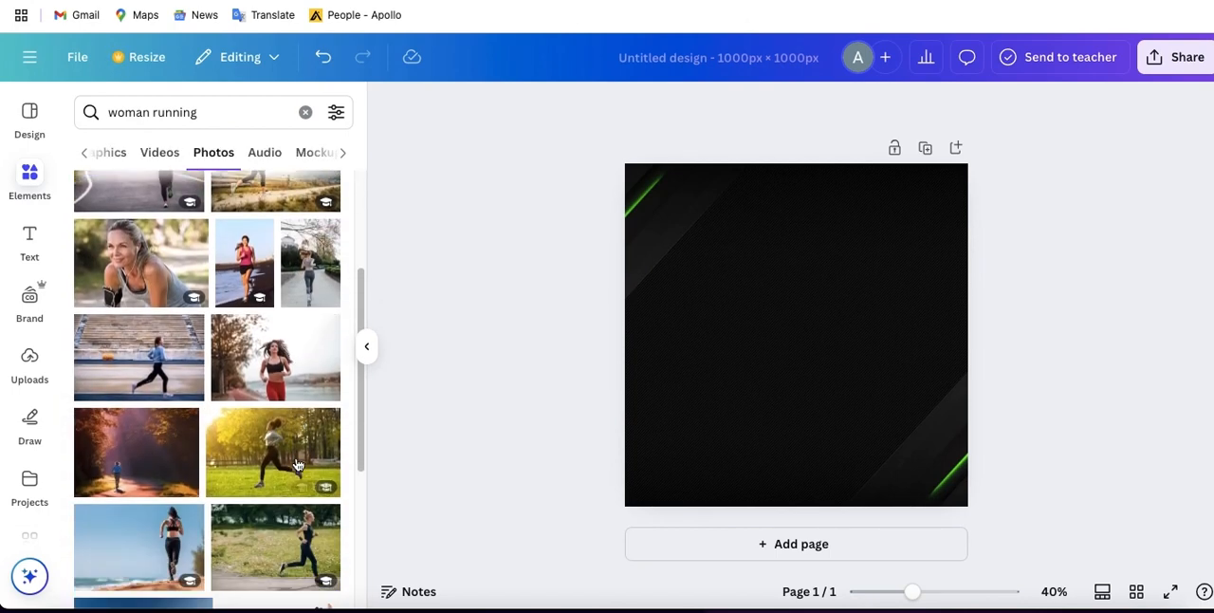
scroll(297, 464, down, 5)
scroll(297, 464, down, 3)
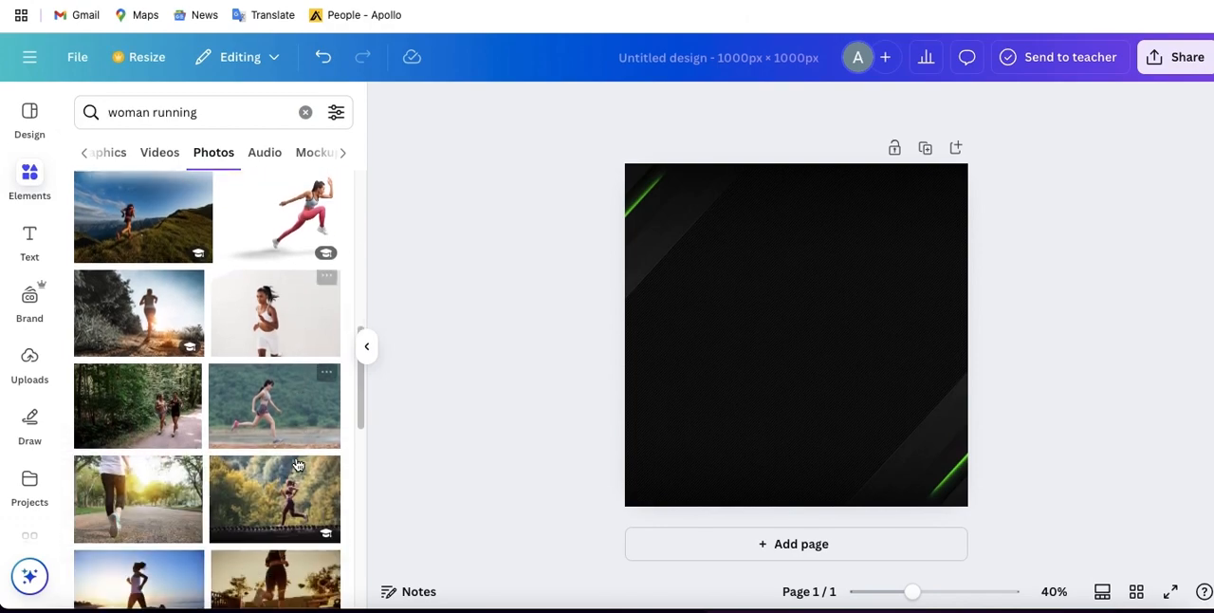
scroll(234, 388, up, 2)
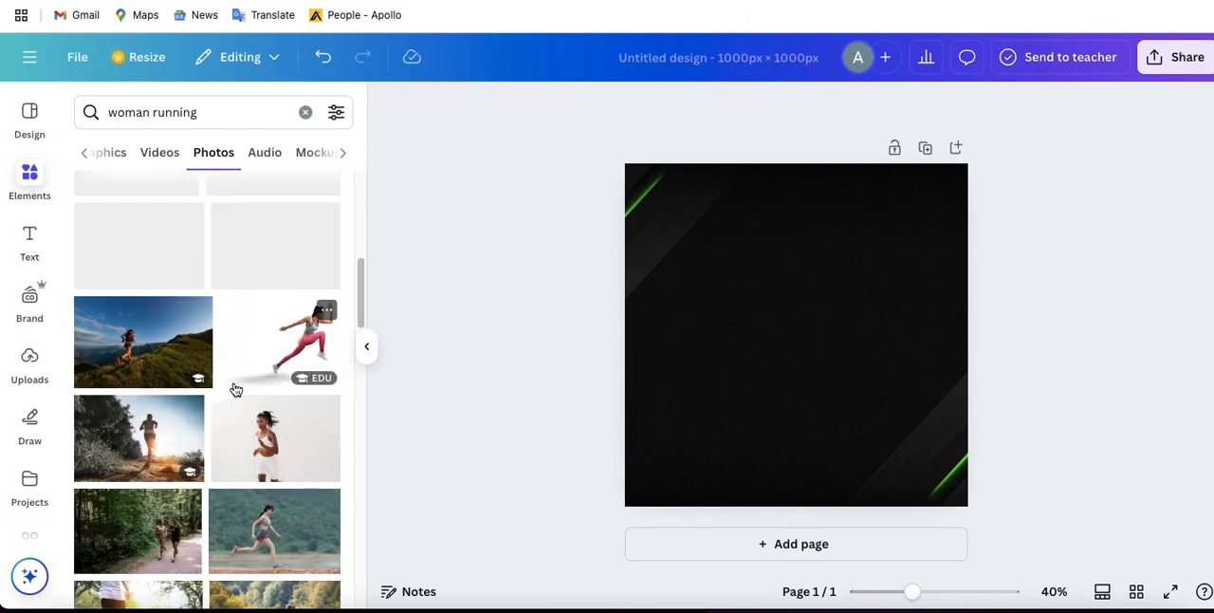
click(293, 355)
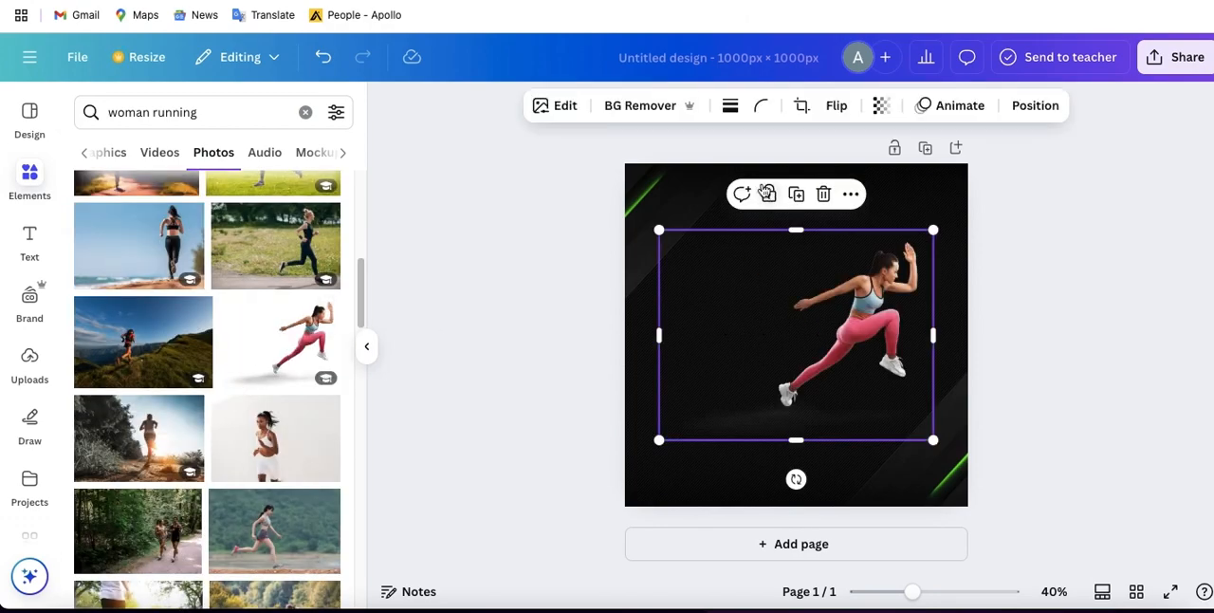
- Flip the runner photo horizontally and enlarge it to fill most of the page height, its empty side extending past the page's right edge
click(833, 109)
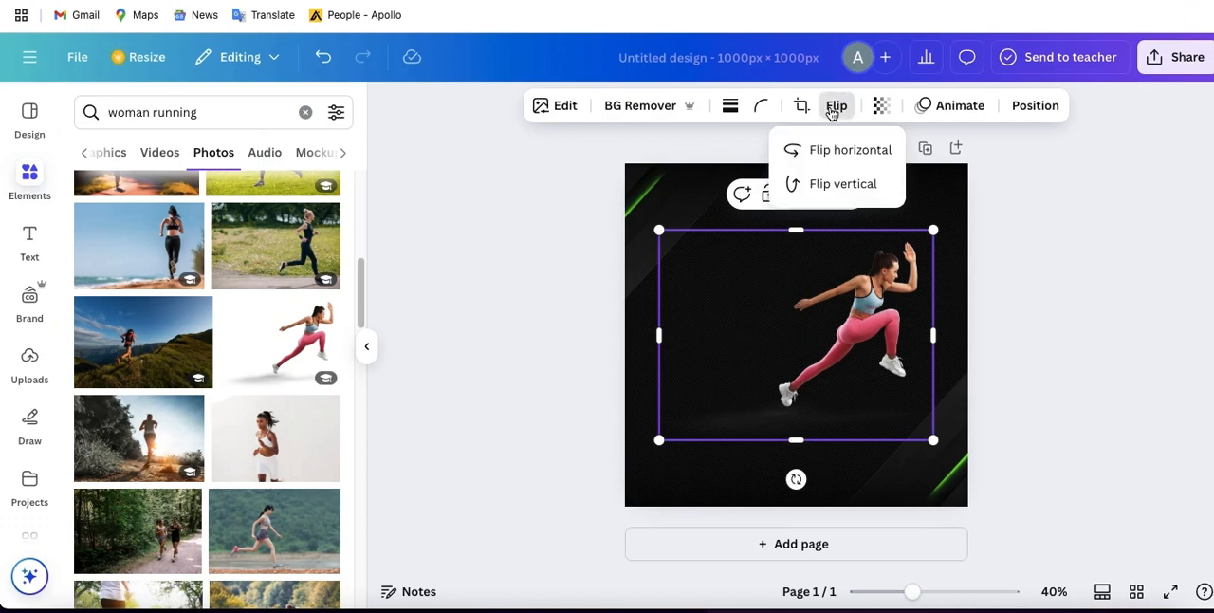
click(829, 152)
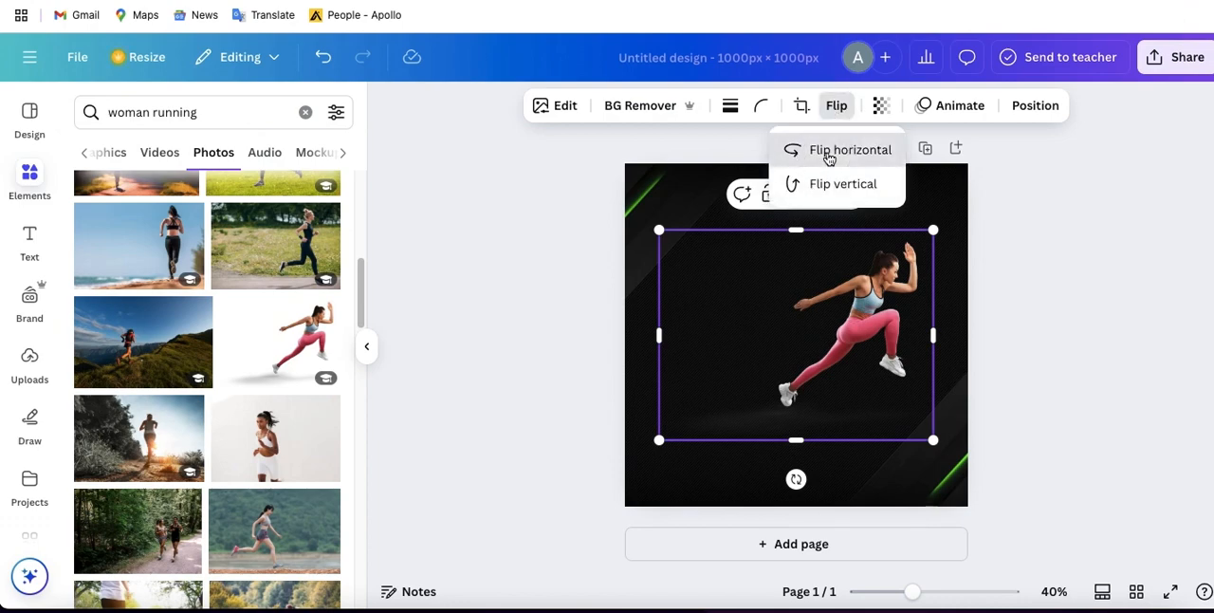
drag(806, 377, 797, 356)
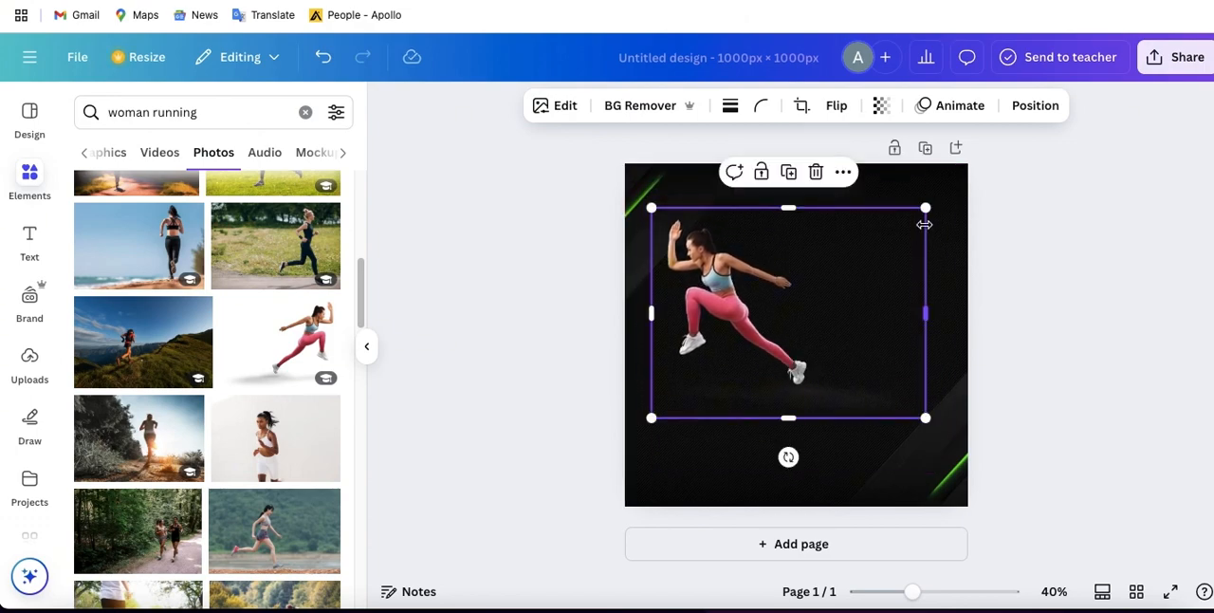
drag(928, 207, 967, 175)
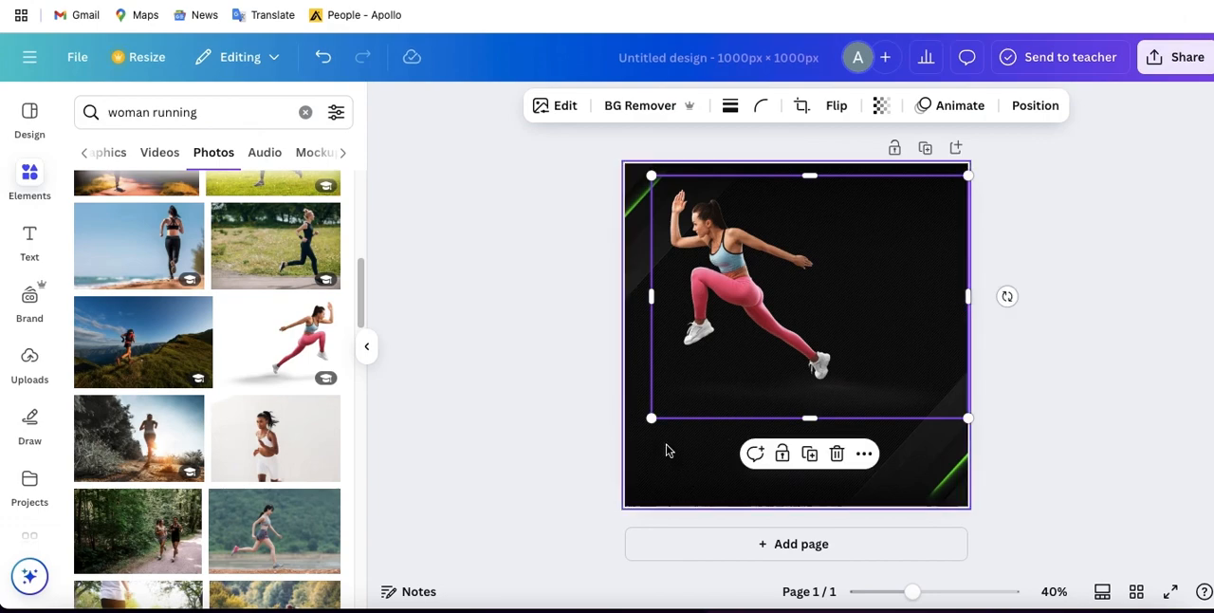
drag(647, 419, 581, 489)
drag(796, 399, 836, 398)
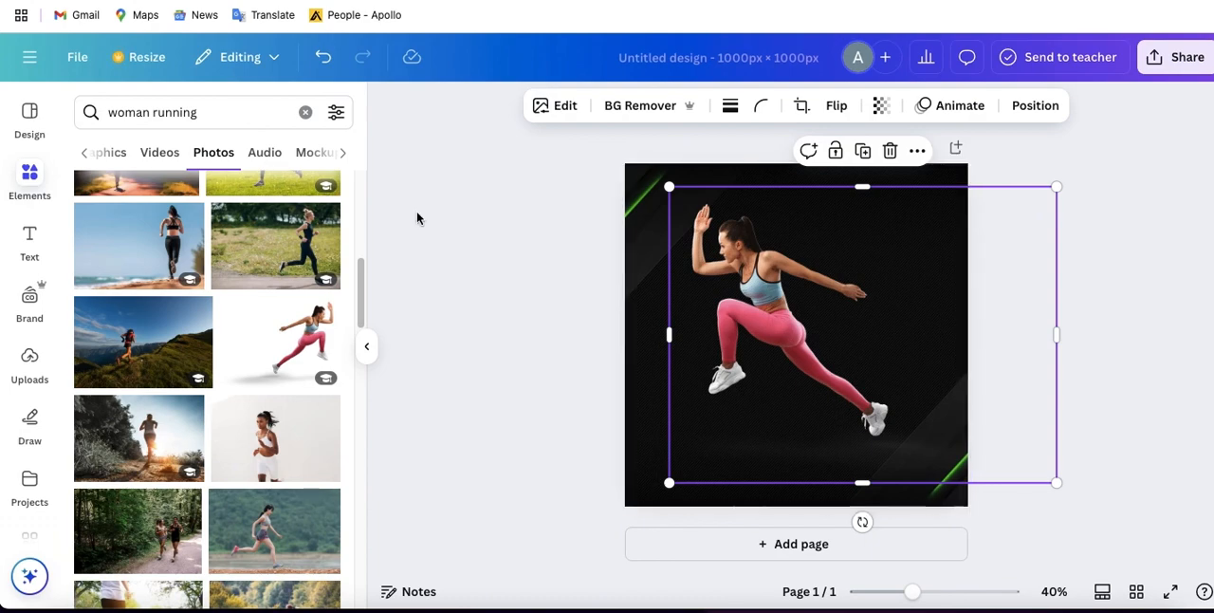
- Search the graphics for "Gradient circle green"
click(307, 113)
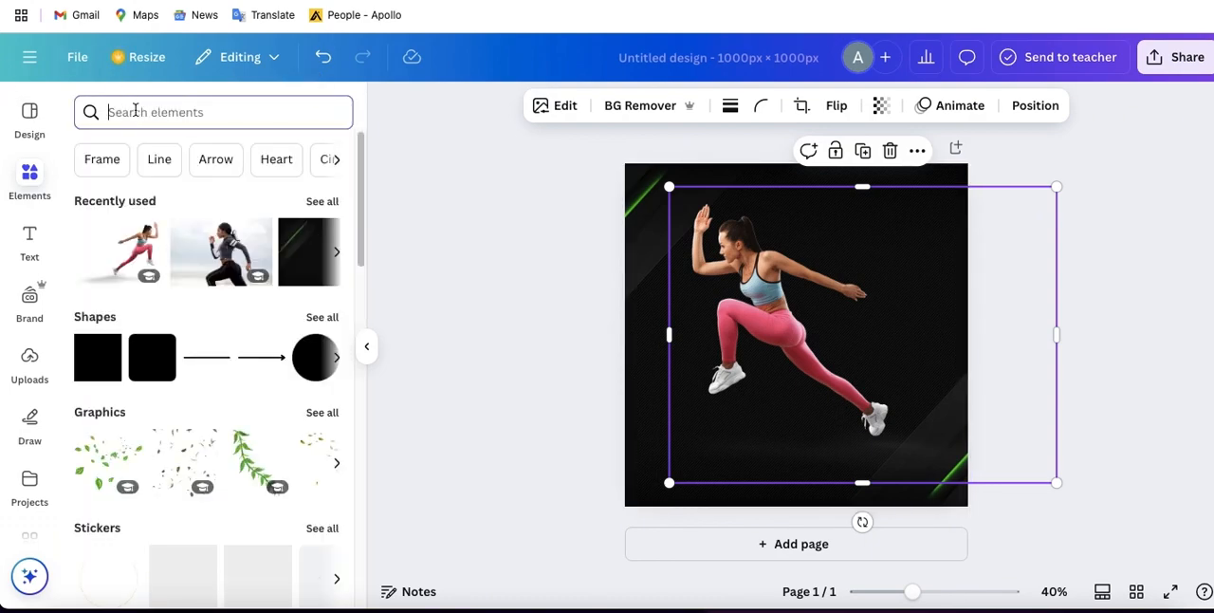
text(gradia)
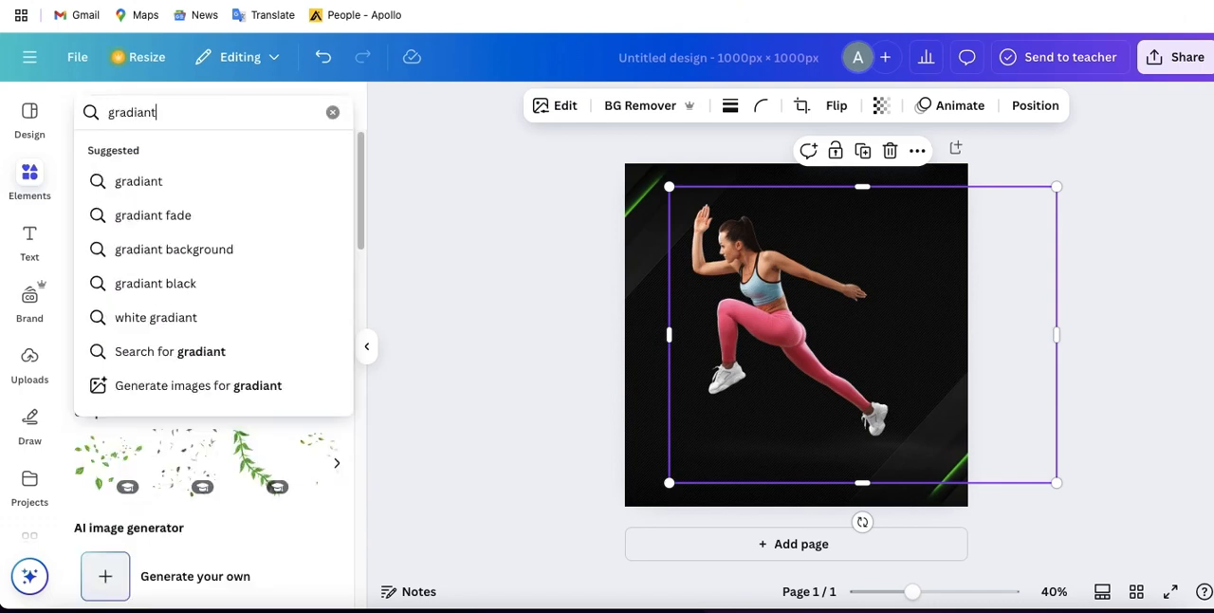
text(nt cir)
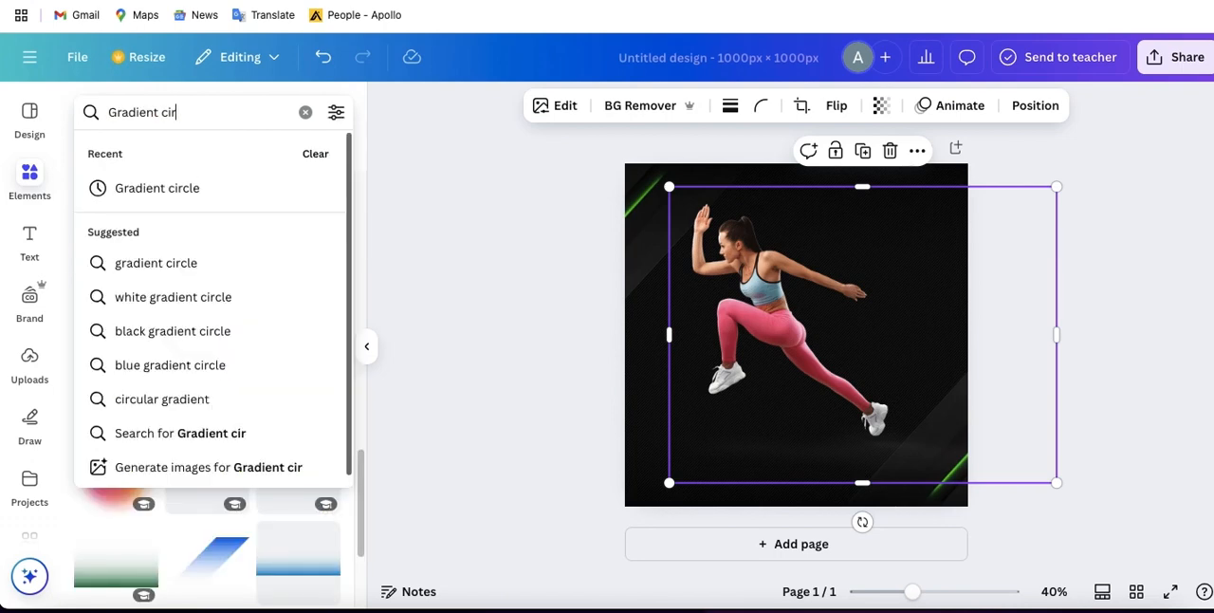
text(cle gr)
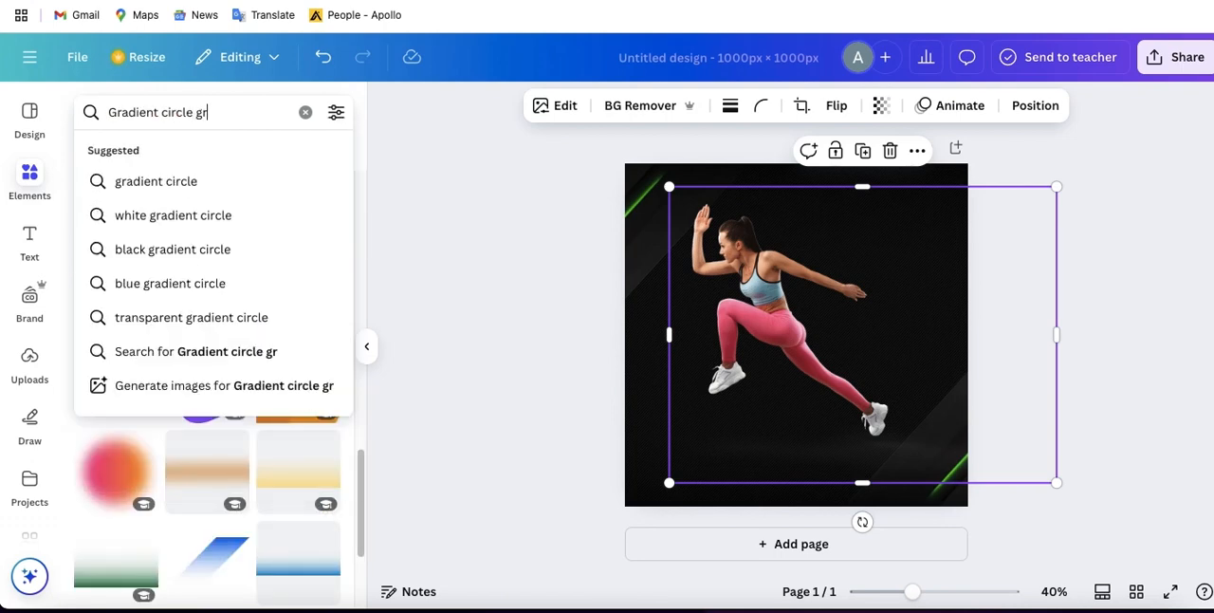
text(een)
key(Return)
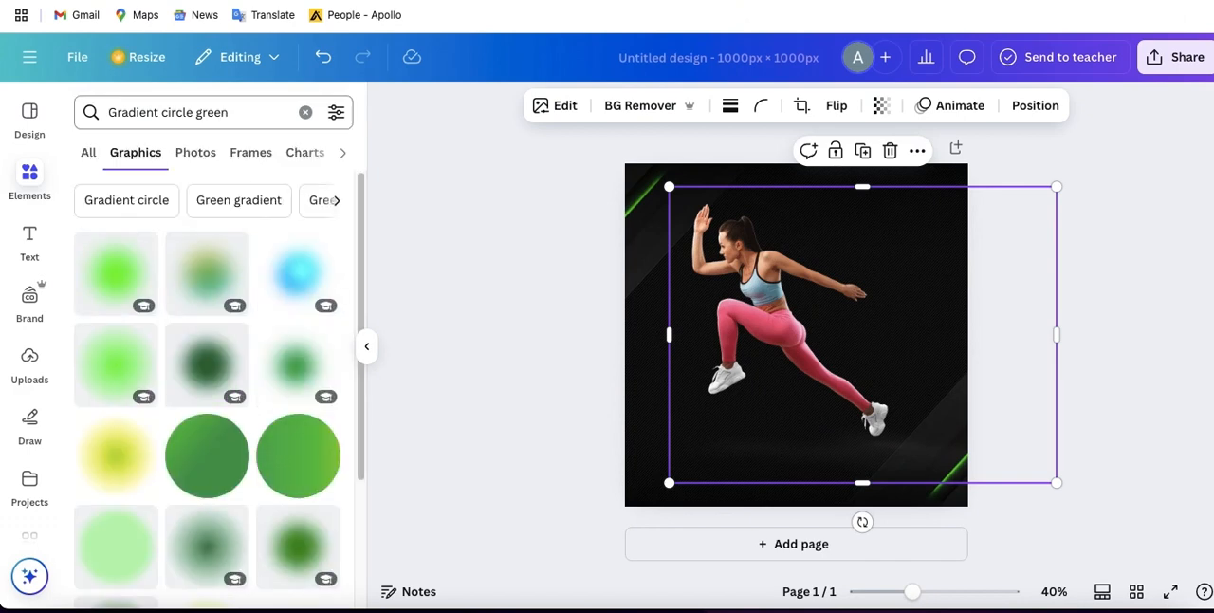
- Insert the green gradient ring with the open centre from the graphics results
scroll(195, 399, down, 1)
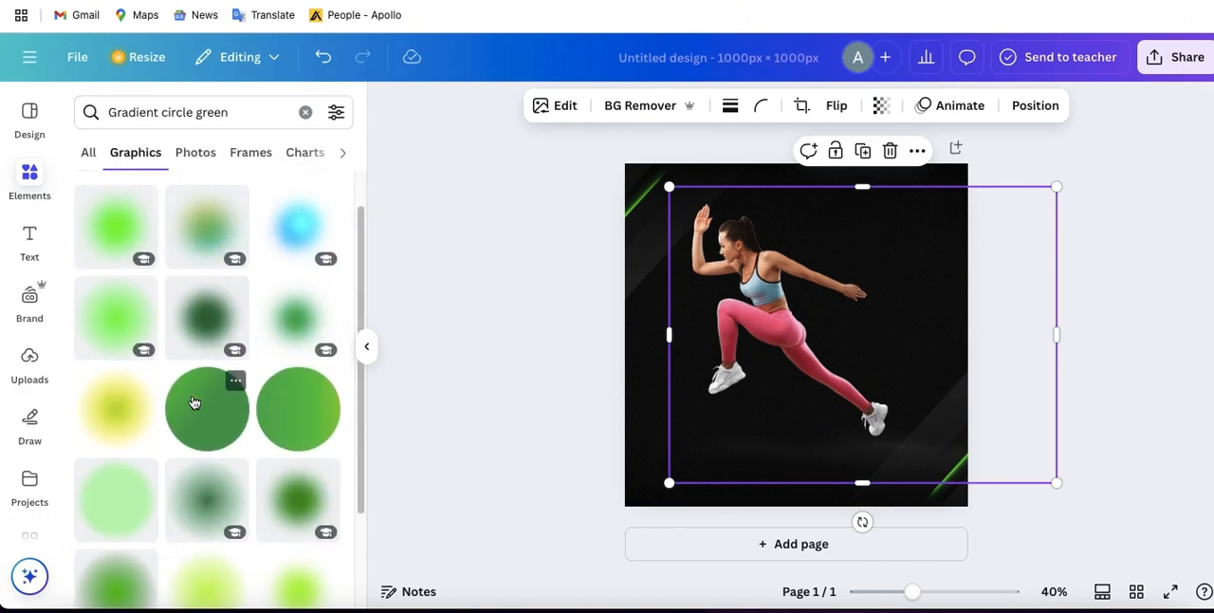
scroll(196, 402, down, 5)
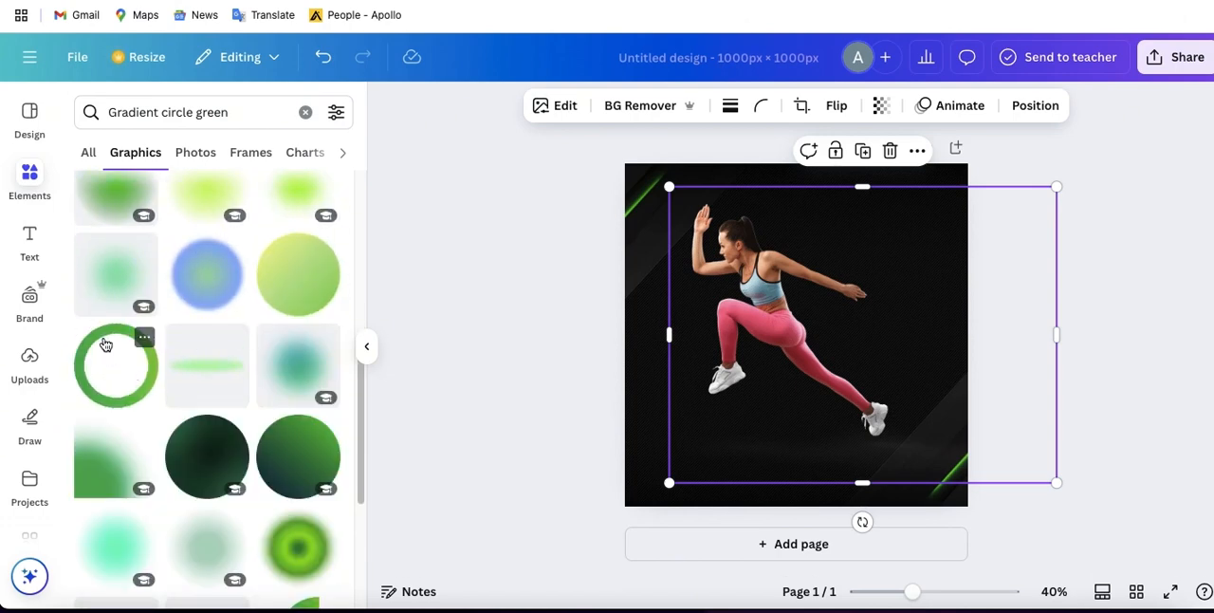
click(109, 355)
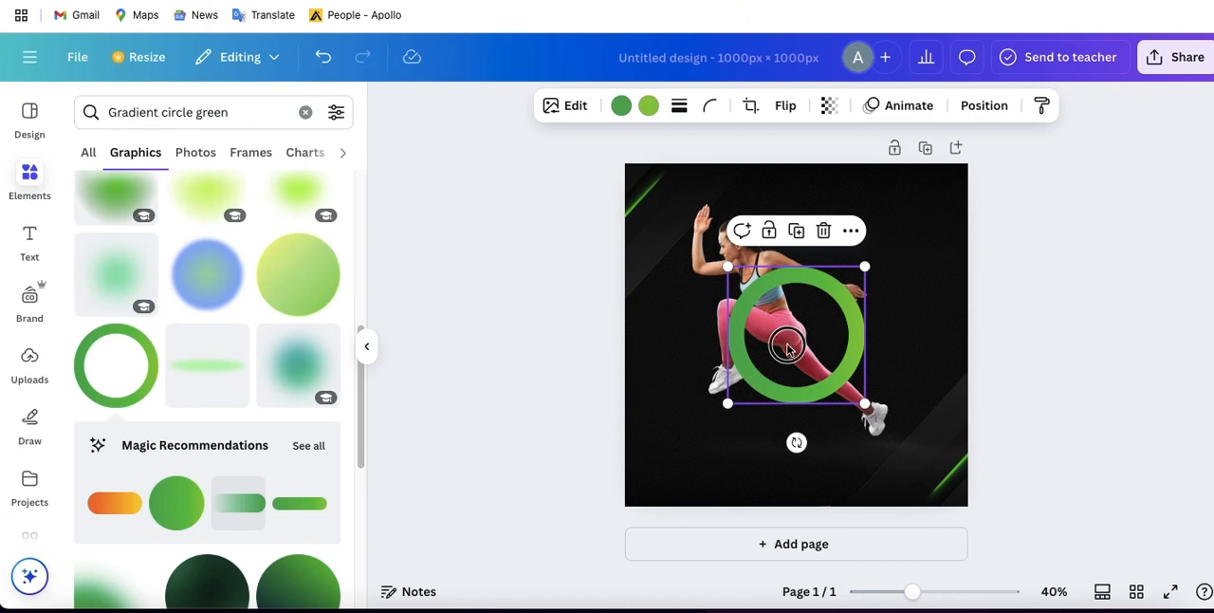
- Enlarge the green ring slightly and position it around the runner's head and torso, shifting the runner a little to fit
mouse_move(787, 325)
mouse_down()
mouse_move(784, 289)
mouse_move(779, 333)
mouse_up()
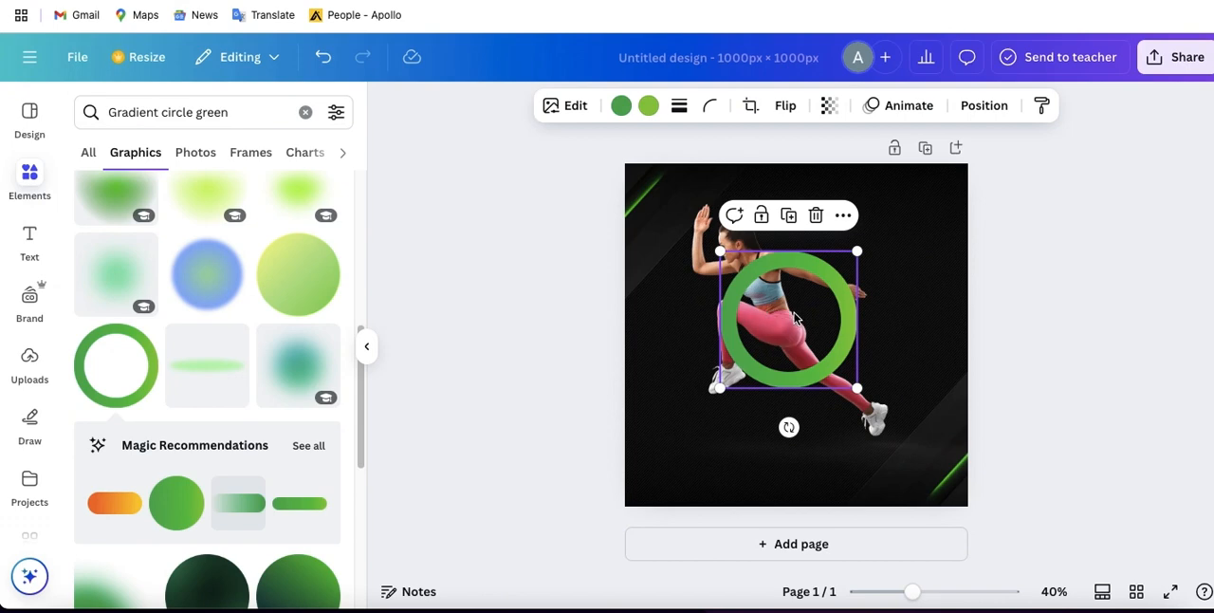
drag(856, 388, 880, 410)
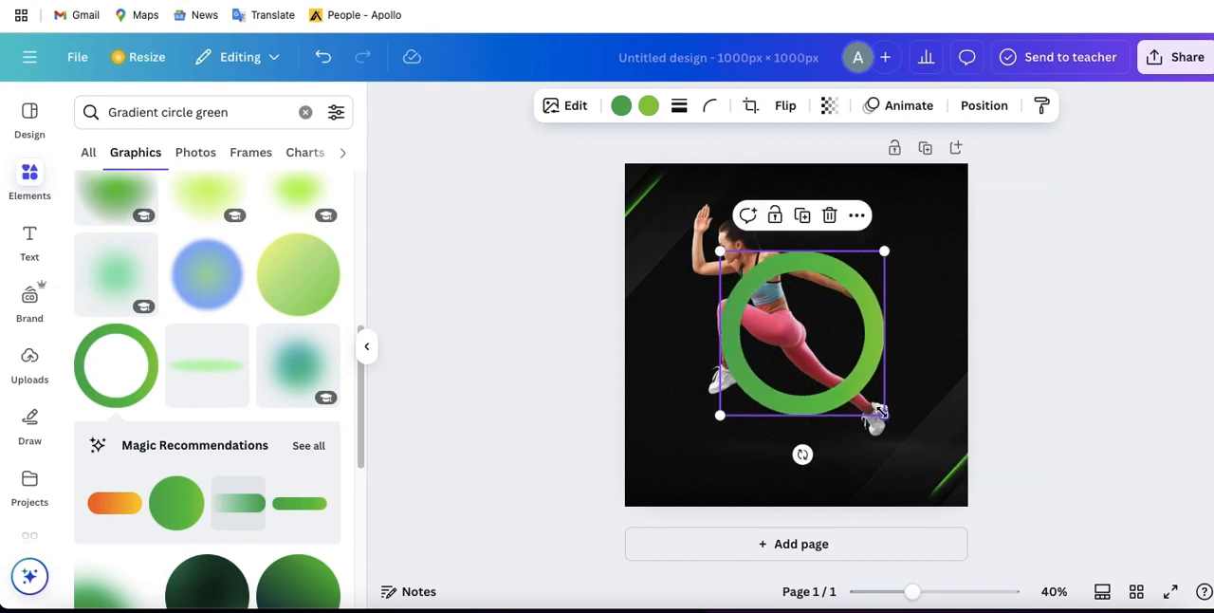
drag(820, 348, 790, 286)
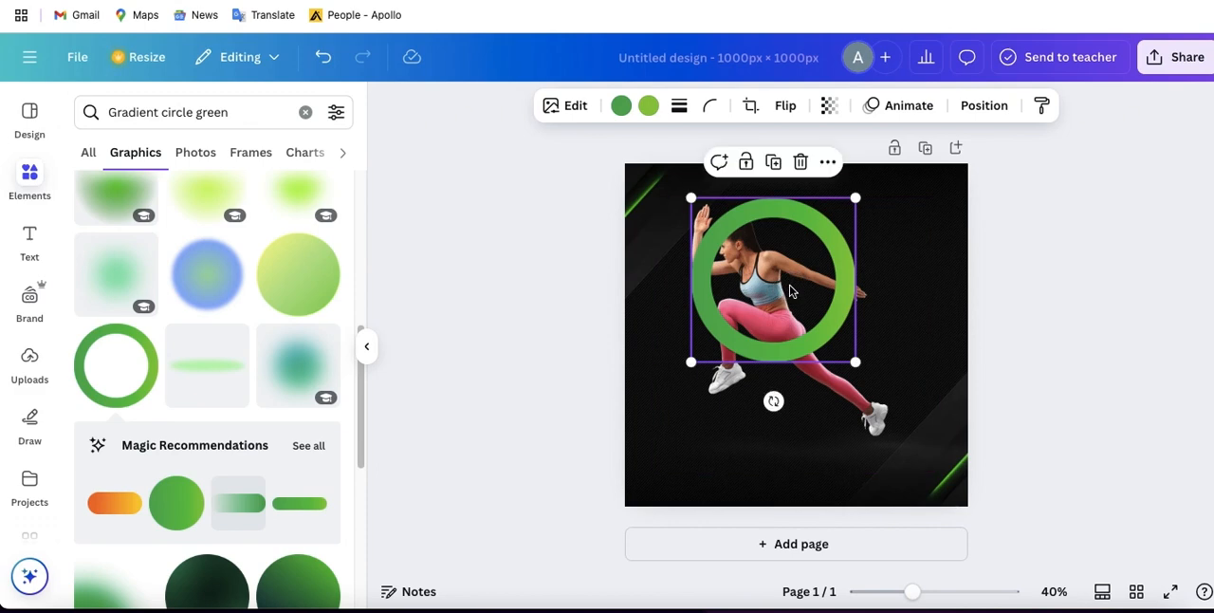
drag(791, 291, 795, 322)
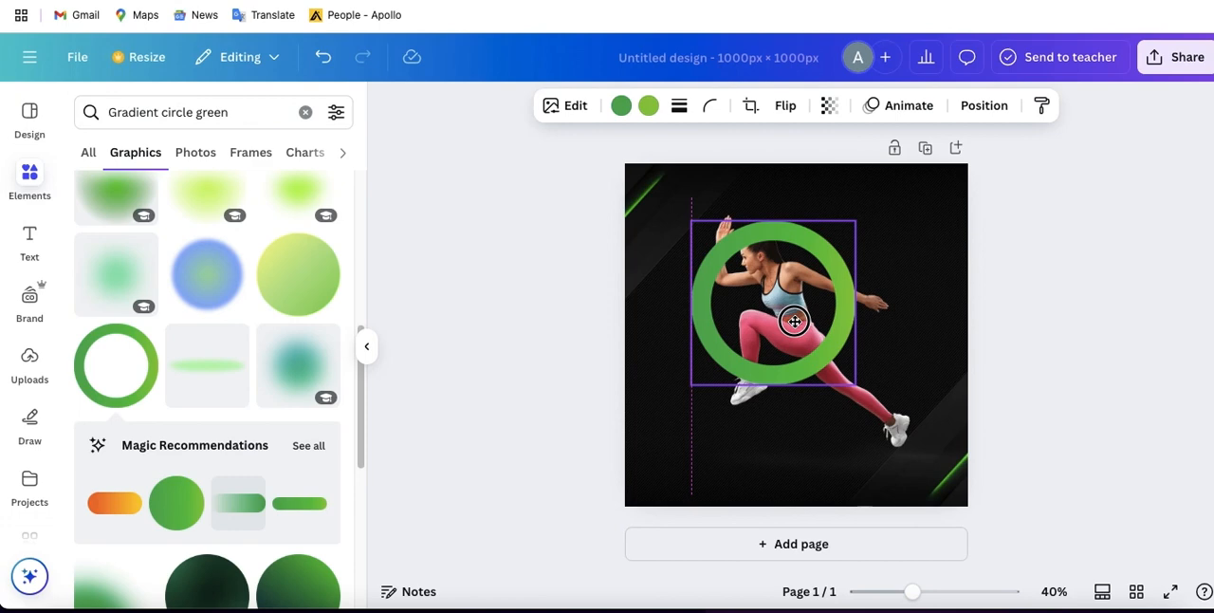
drag(795, 321, 802, 324)
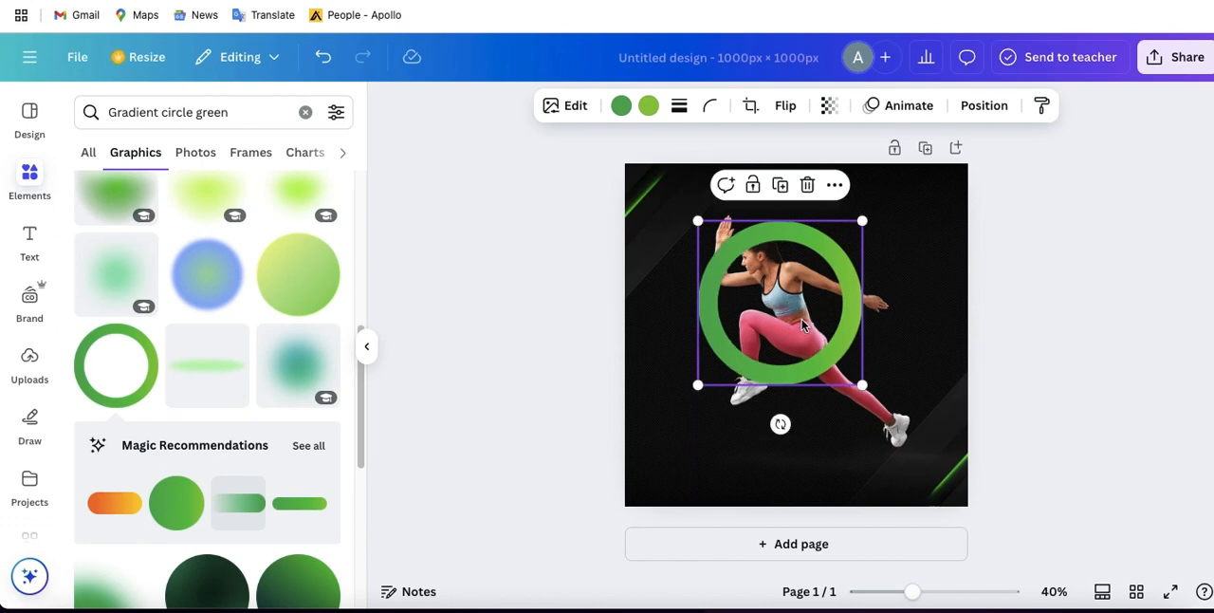
- Duplicate the runner photo and align the copy exactly over the original, in front of the green ring
click(886, 428)
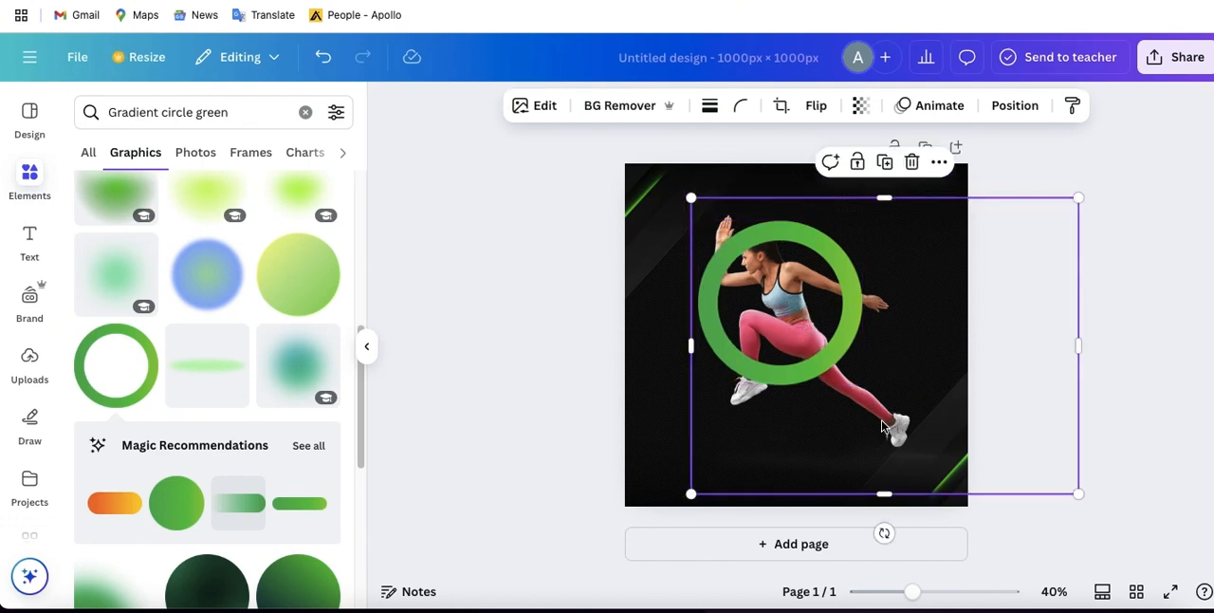
click(886, 165)
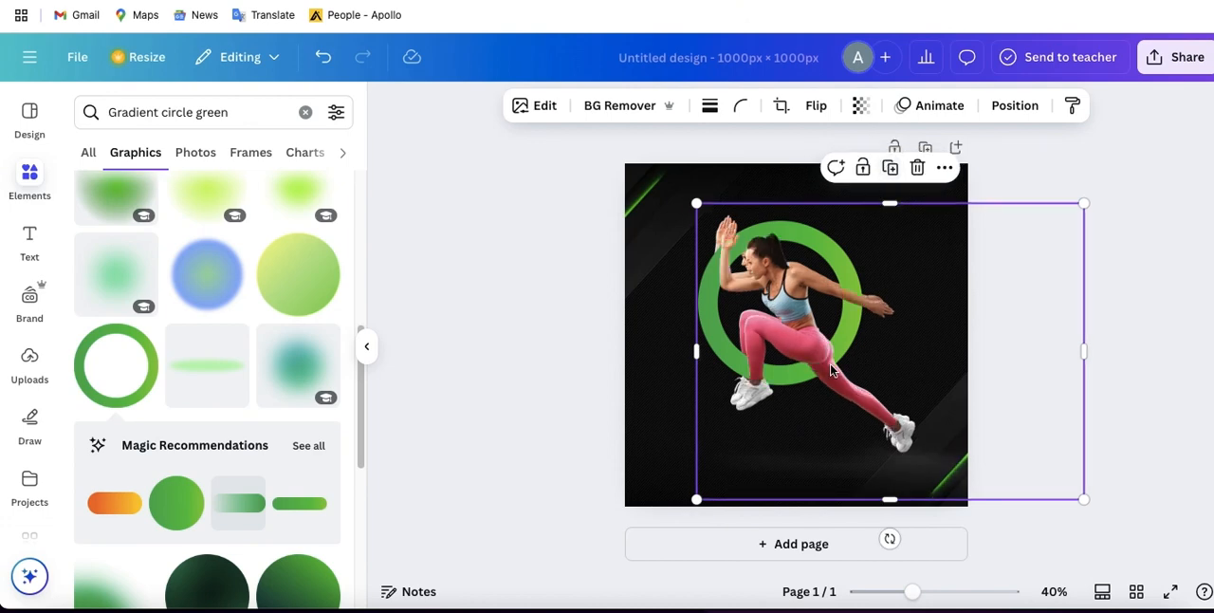
drag(826, 356, 823, 361)
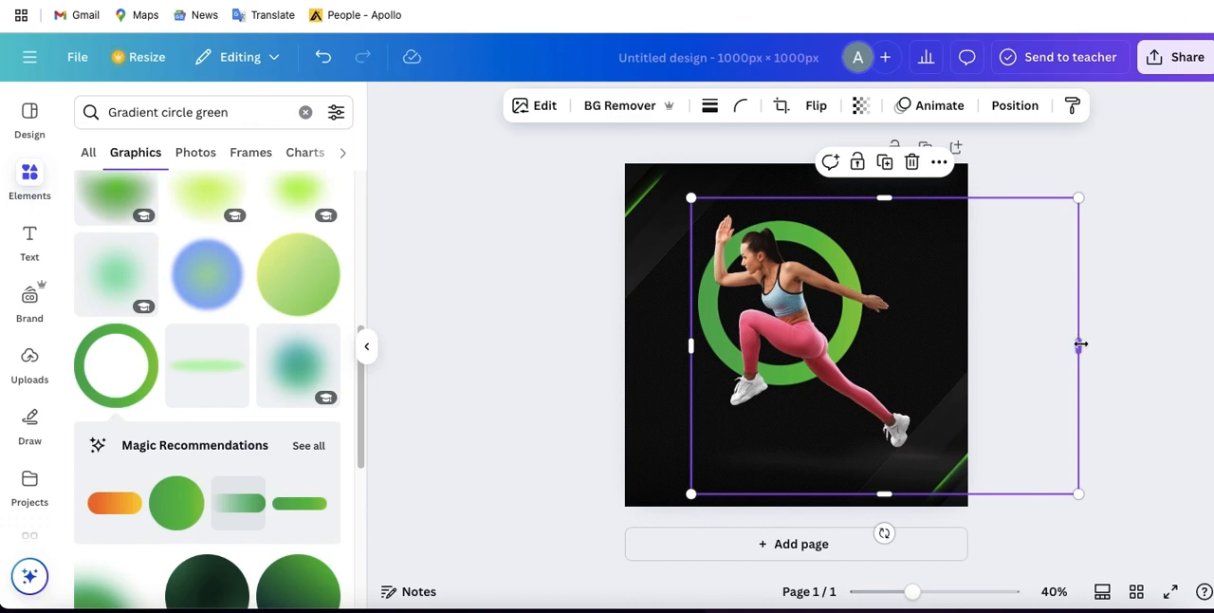
- Crop the front copy of the runner to about 307 px wide, keeping its left part, and trim its bottom to just below the front shoe
drag(1079, 345, 798, 333)
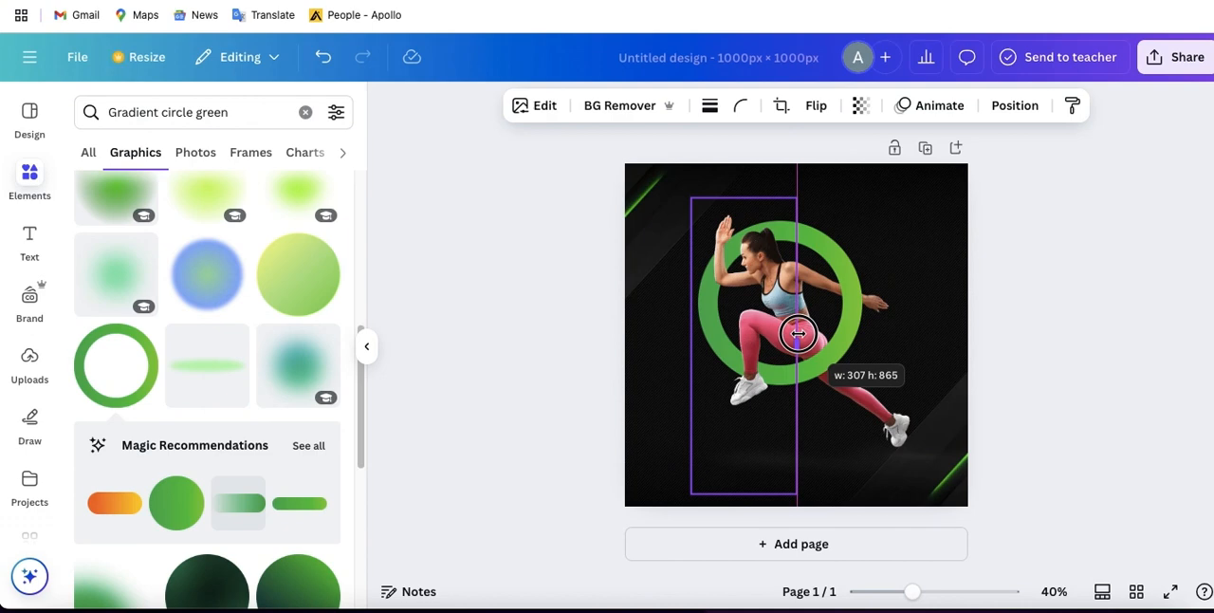
drag(798, 333, 798, 333)
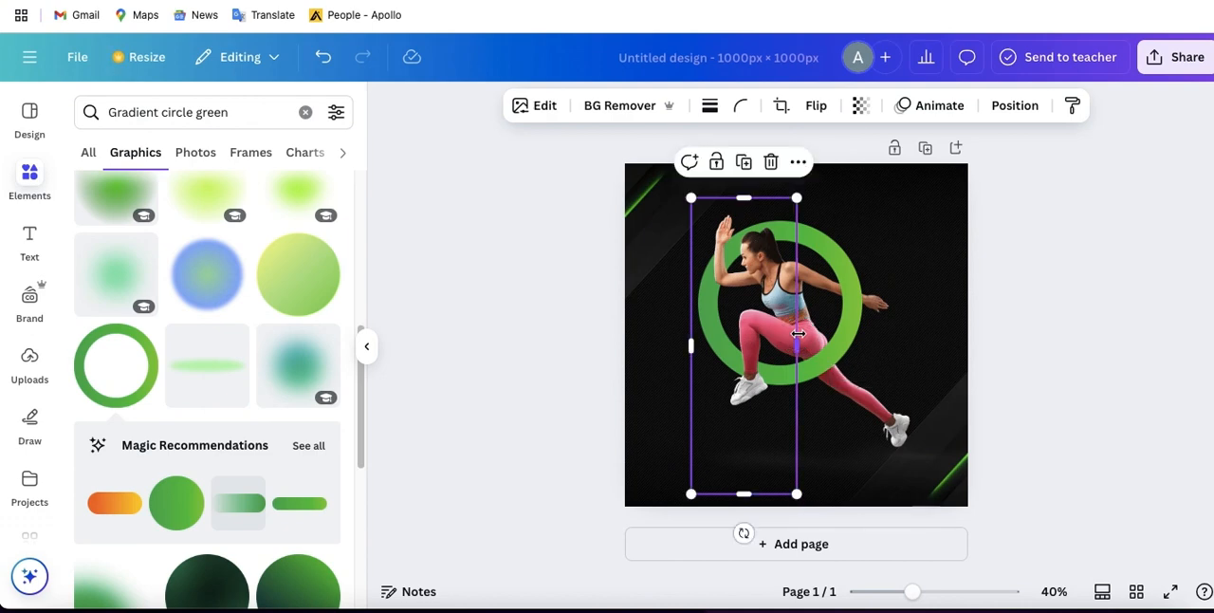
click(916, 358)
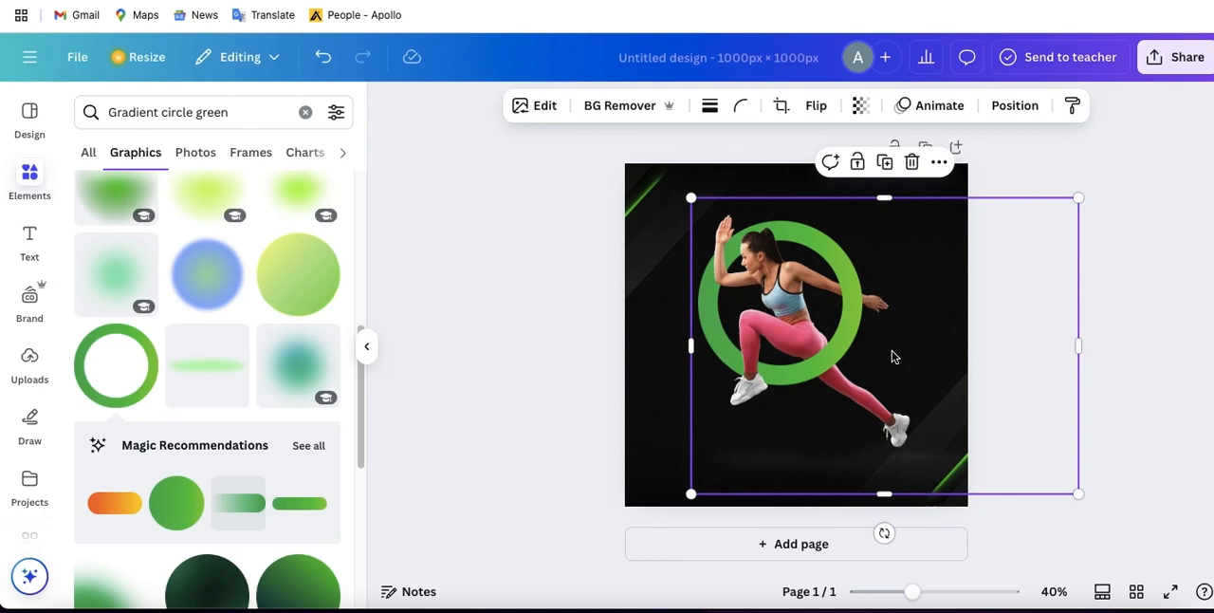
click(772, 408)
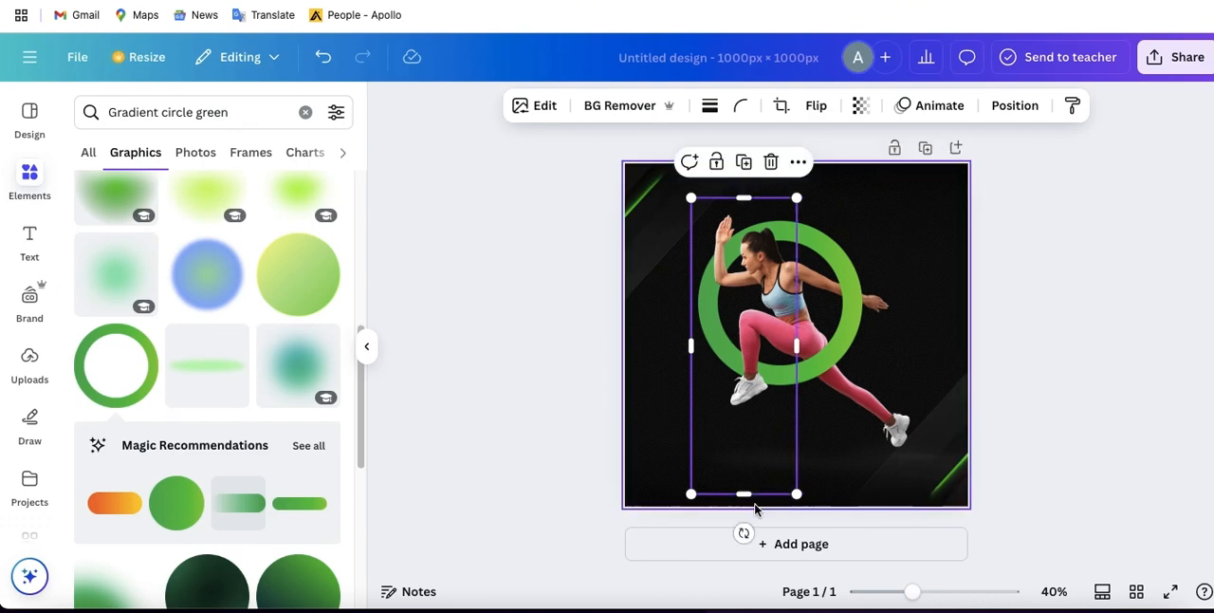
drag(742, 491, 743, 423)
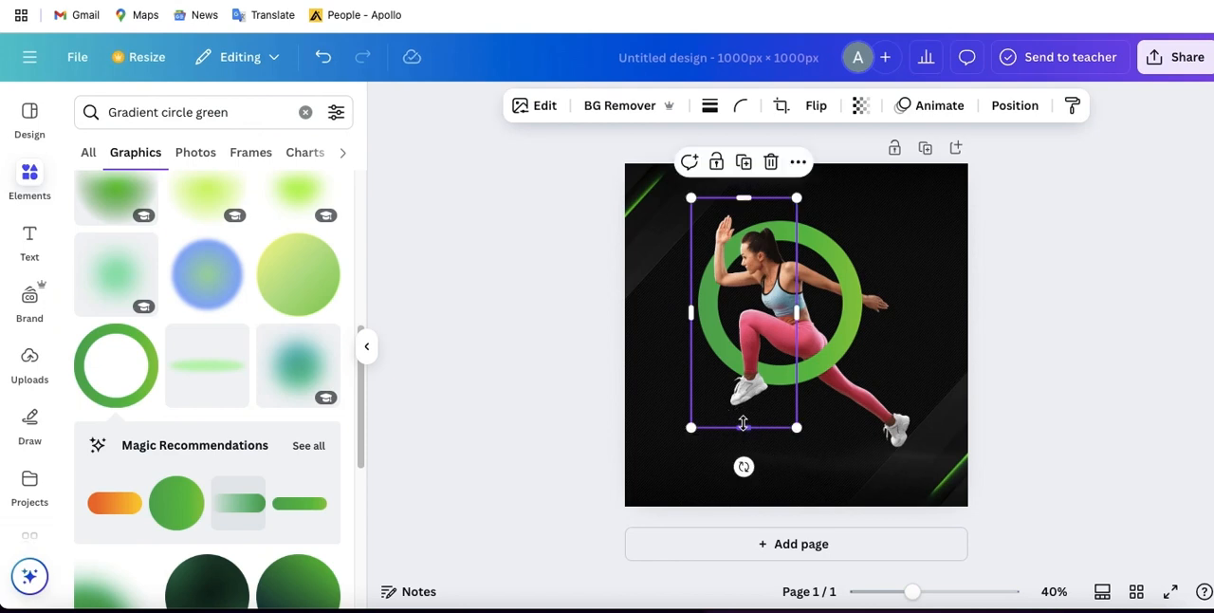
- Replace the element search with the suggested term "green overlay"
click(306, 112)
click(131, 112)
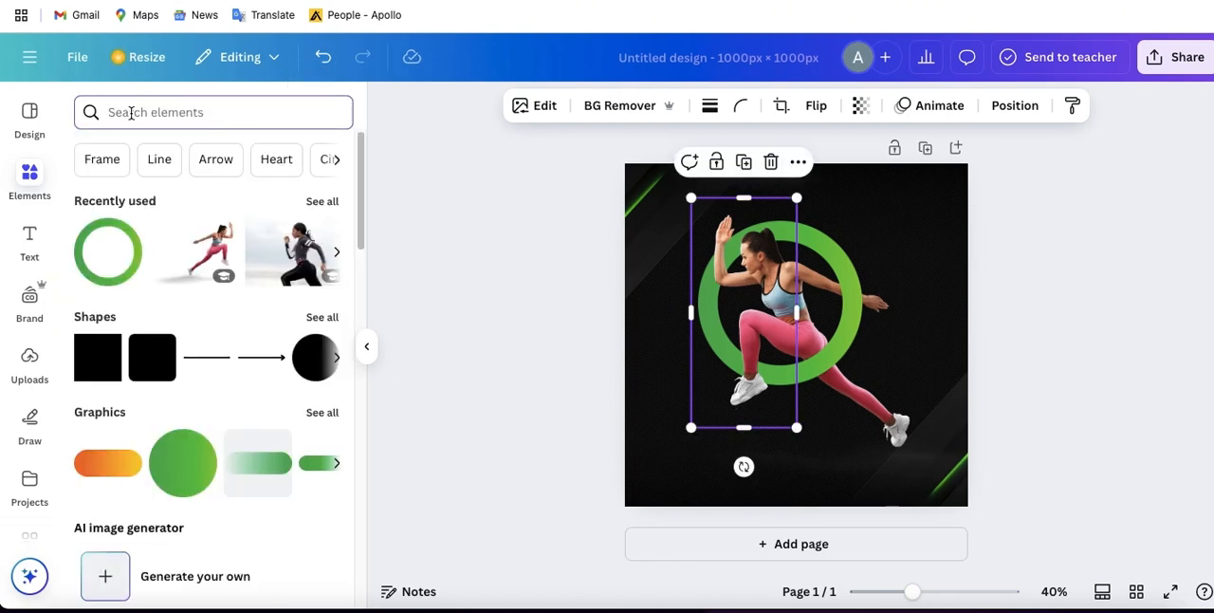
text(neon)
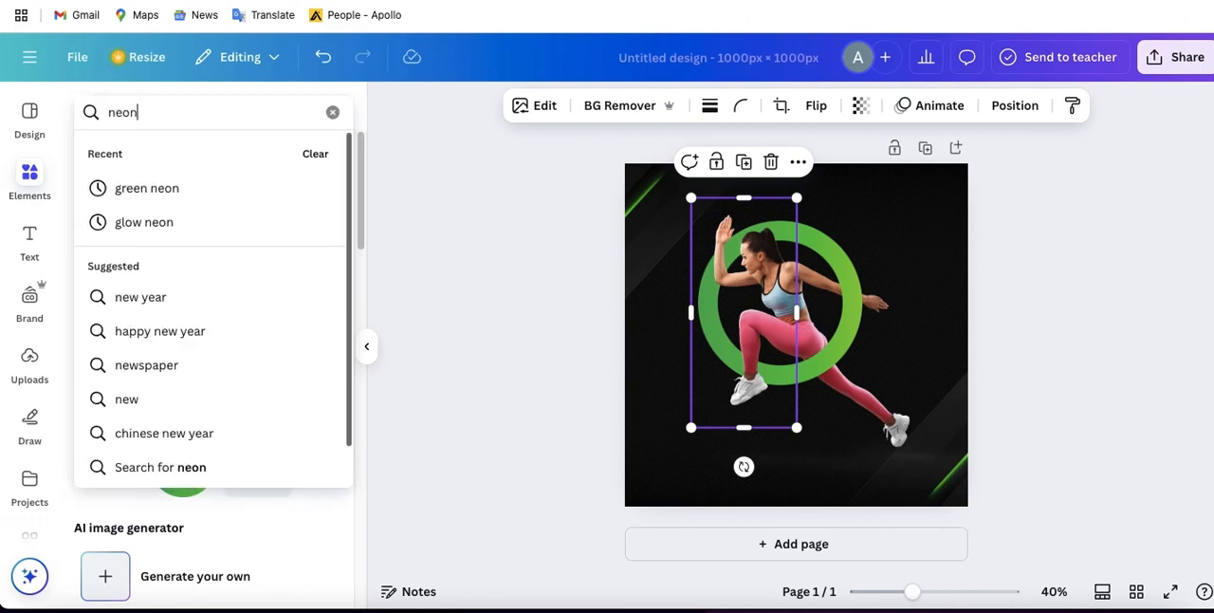
text( green)
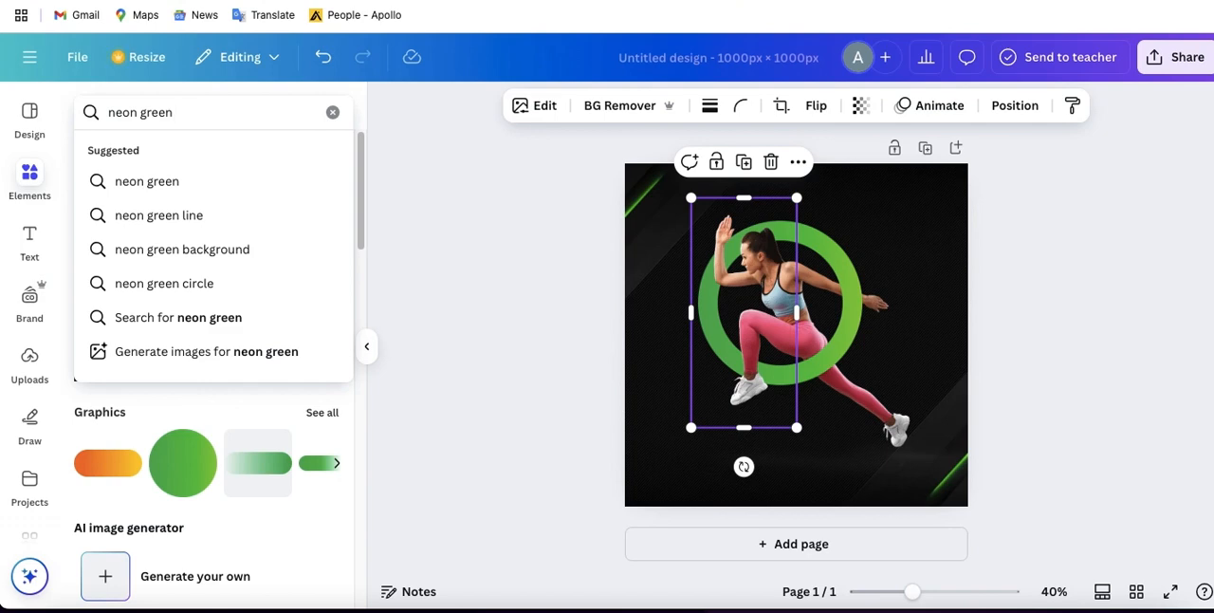
text(over)
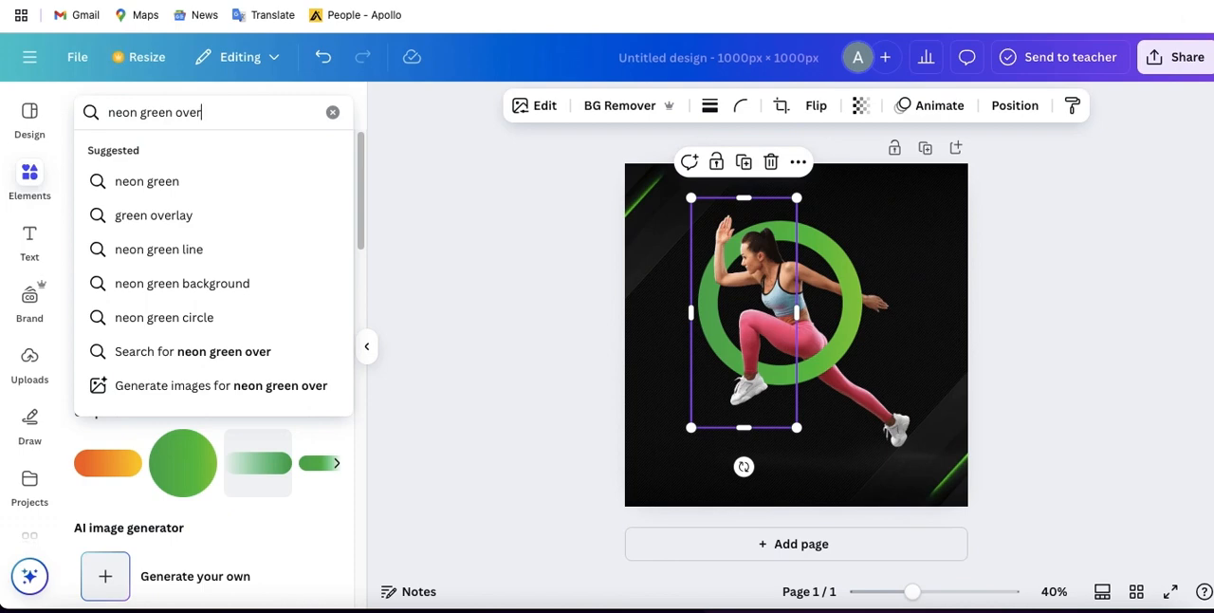
click(135, 216)
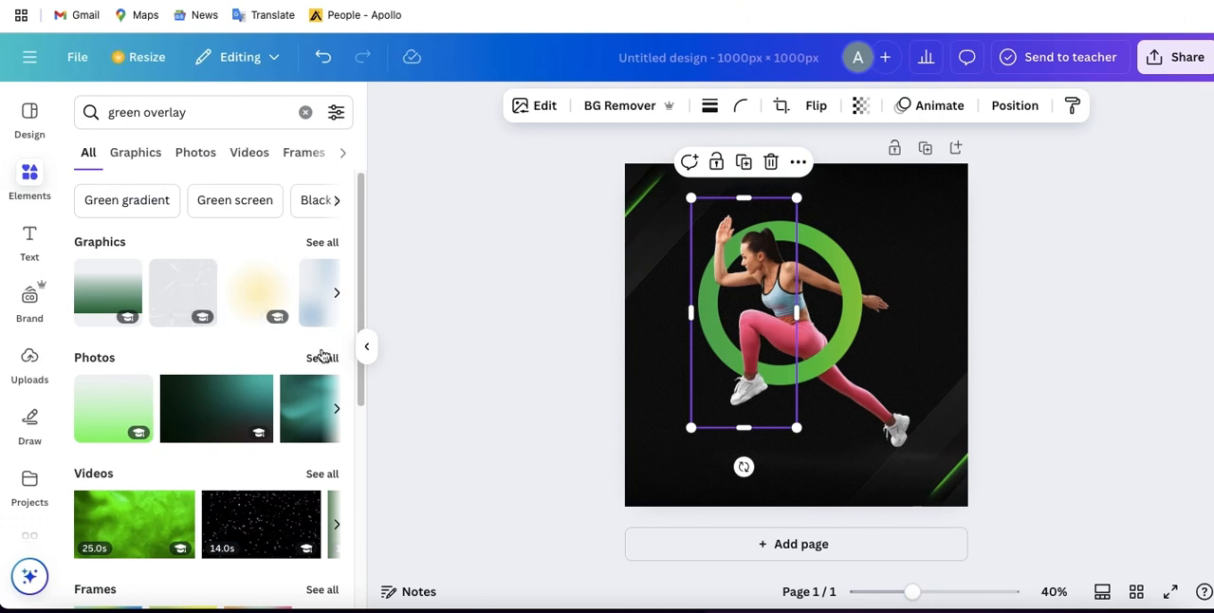
- Insert the white-to-green fade from the green overlay graphics and align it to the page's bottom-left corner
click(322, 243)
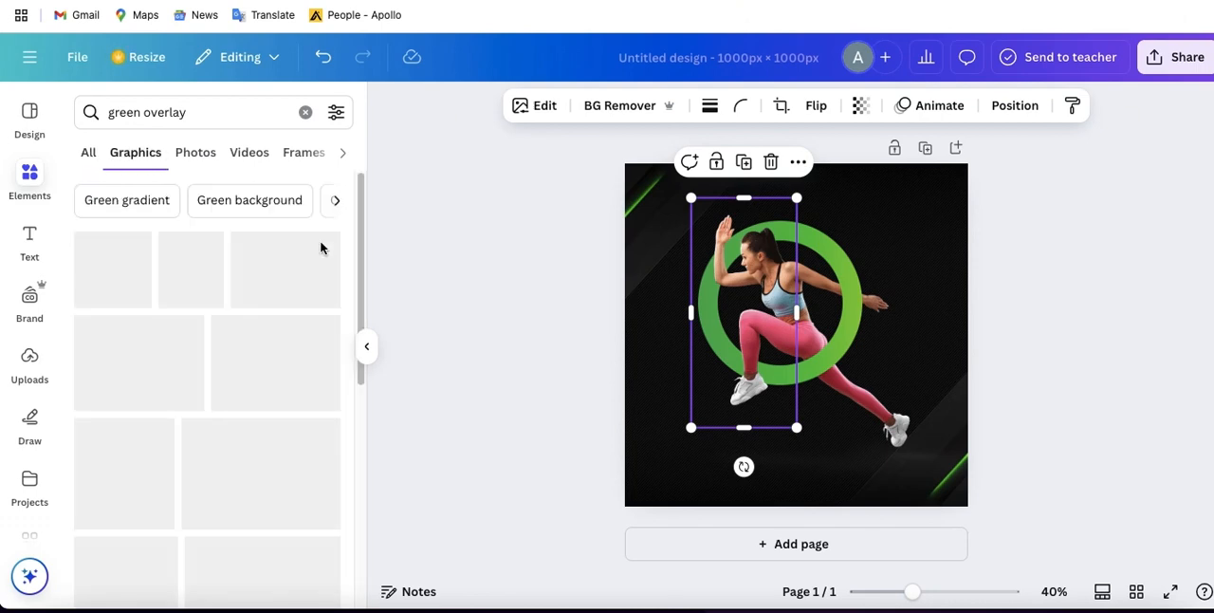
scroll(262, 317, down, 3)
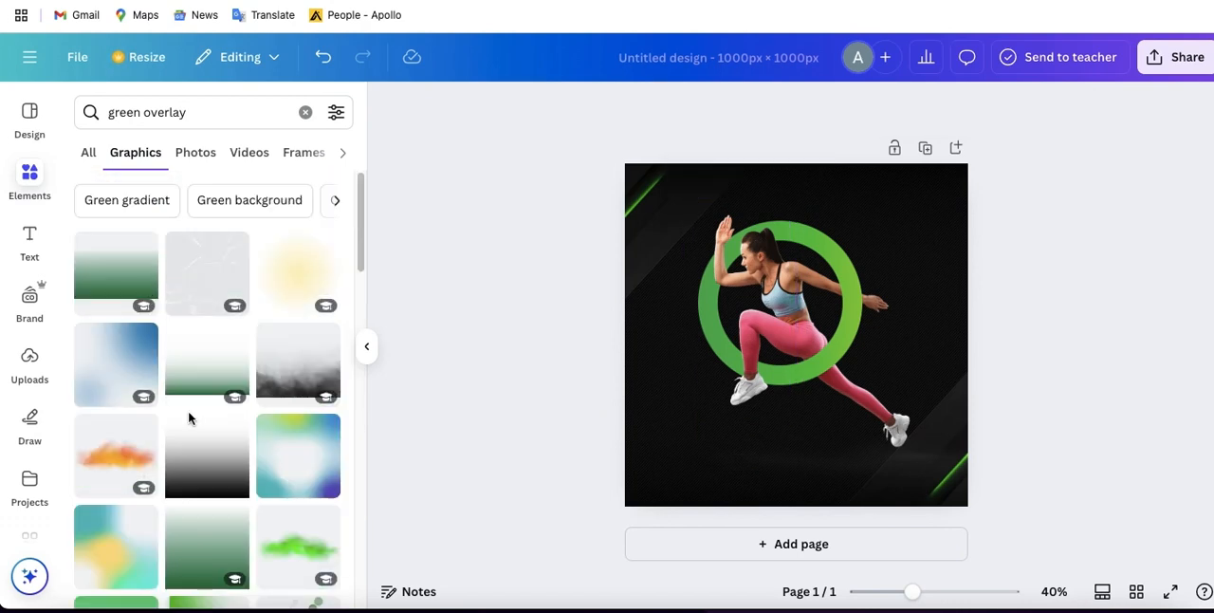
click(222, 362)
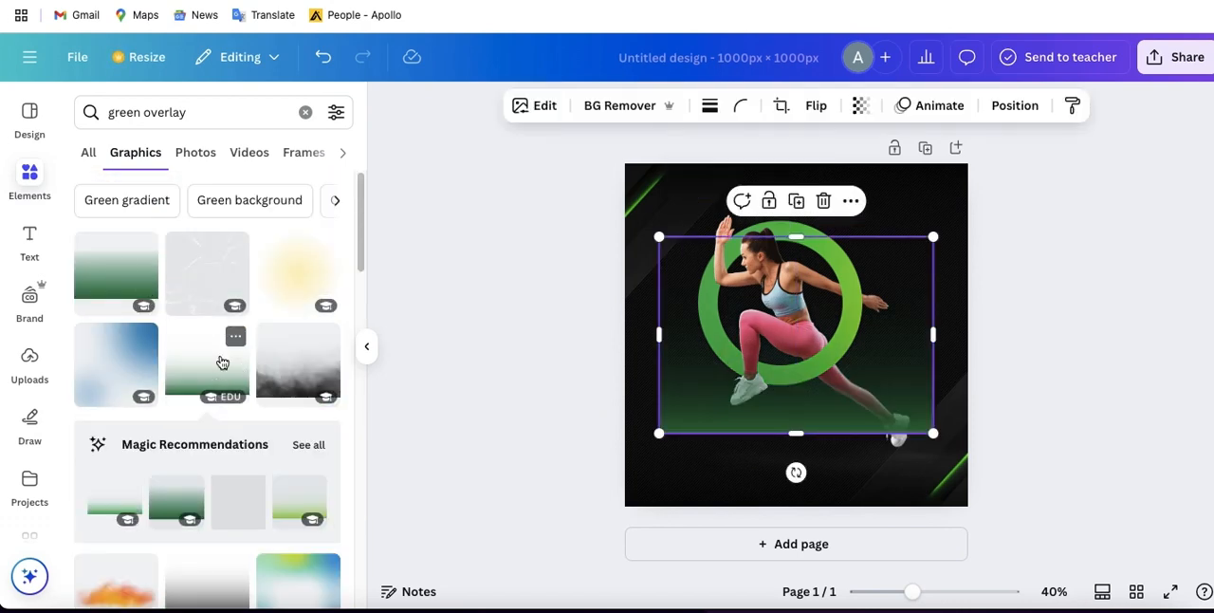
drag(873, 398, 836, 471)
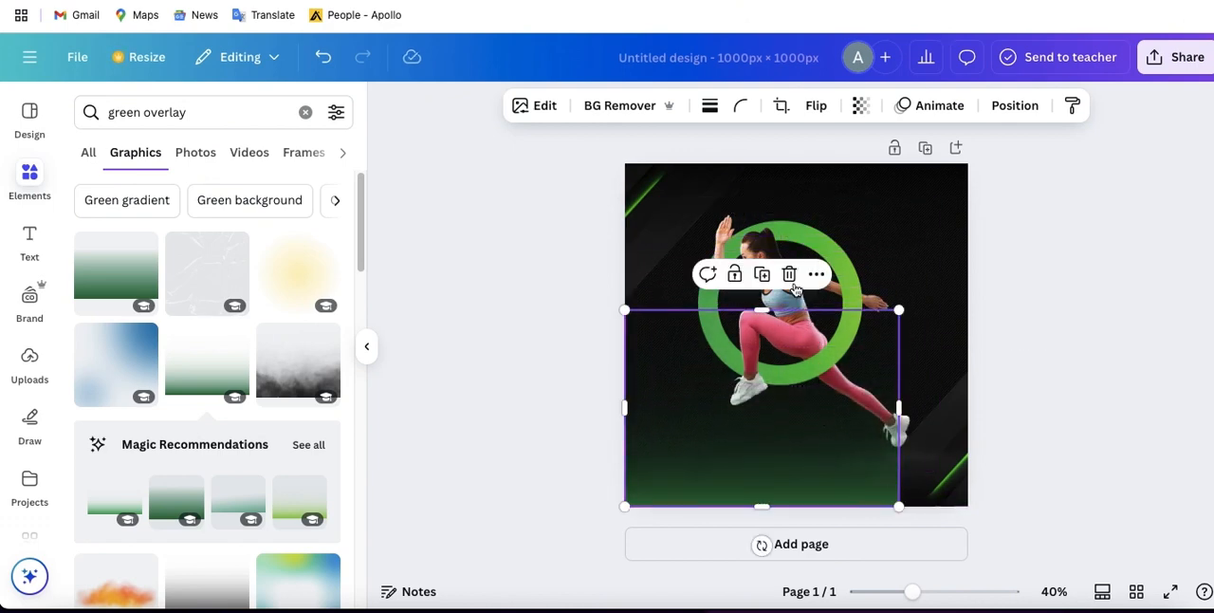
- Cover the page's left side at full height with a duplicate of the green overlay rotated a quarter turn
click(761, 275)
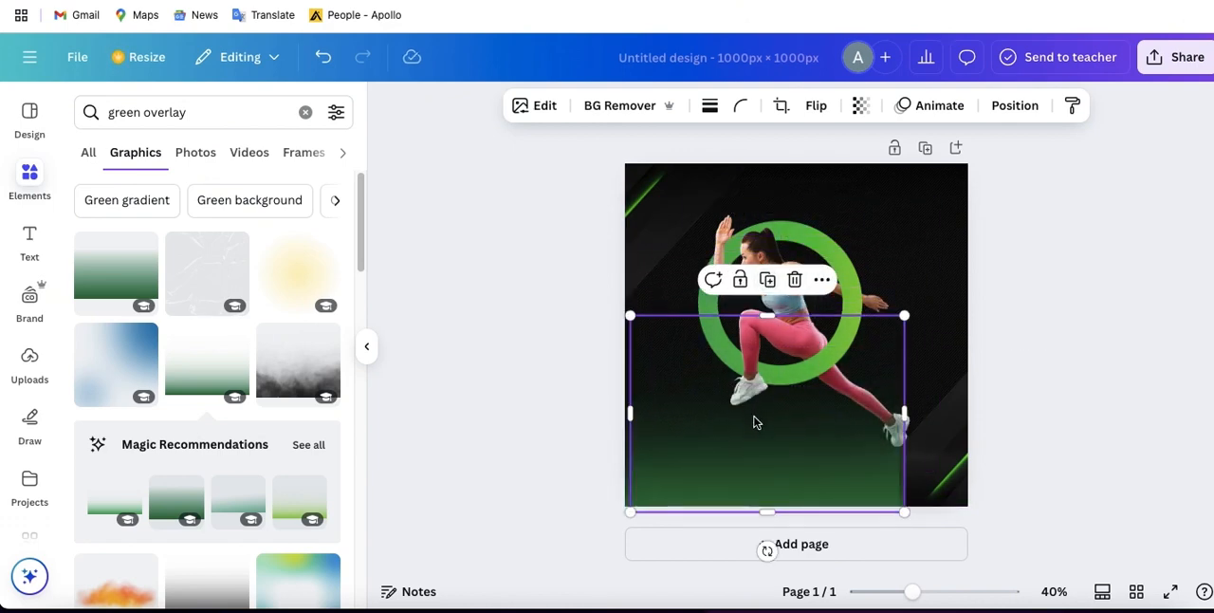
drag(756, 420, 755, 370)
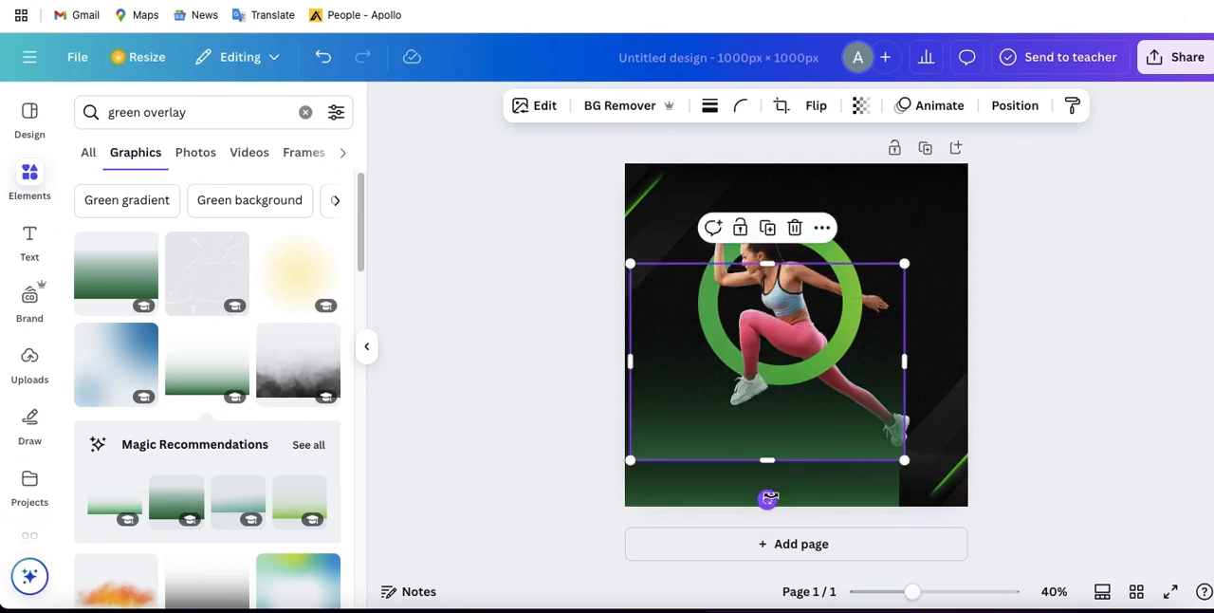
drag(767, 498, 623, 365)
drag(775, 385, 731, 391)
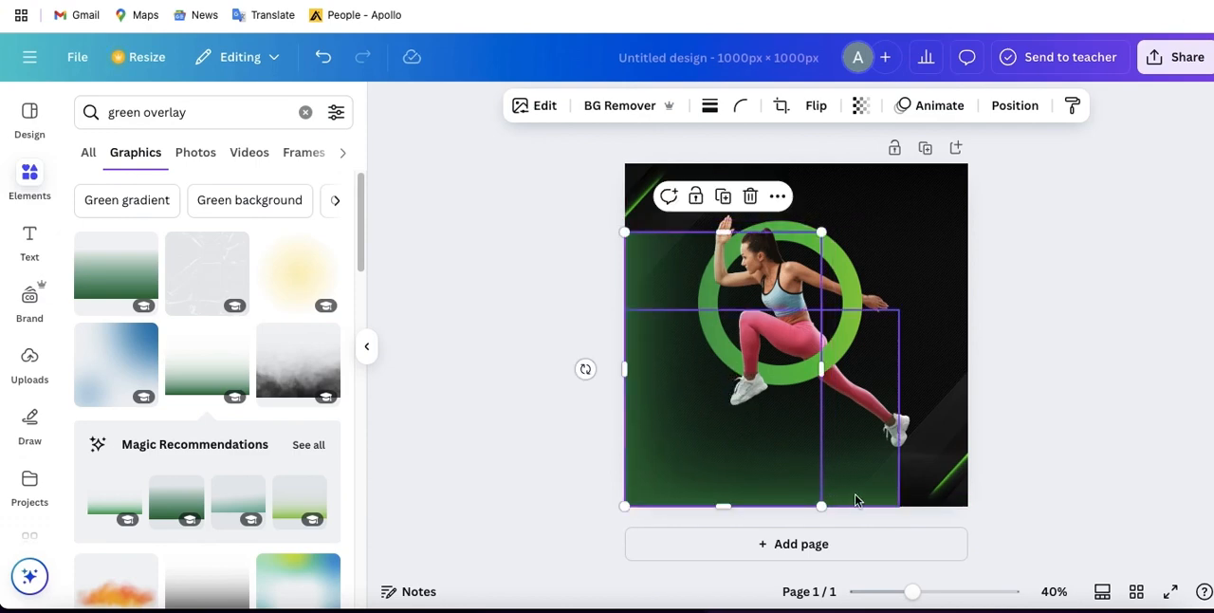
drag(734, 235, 729, 164)
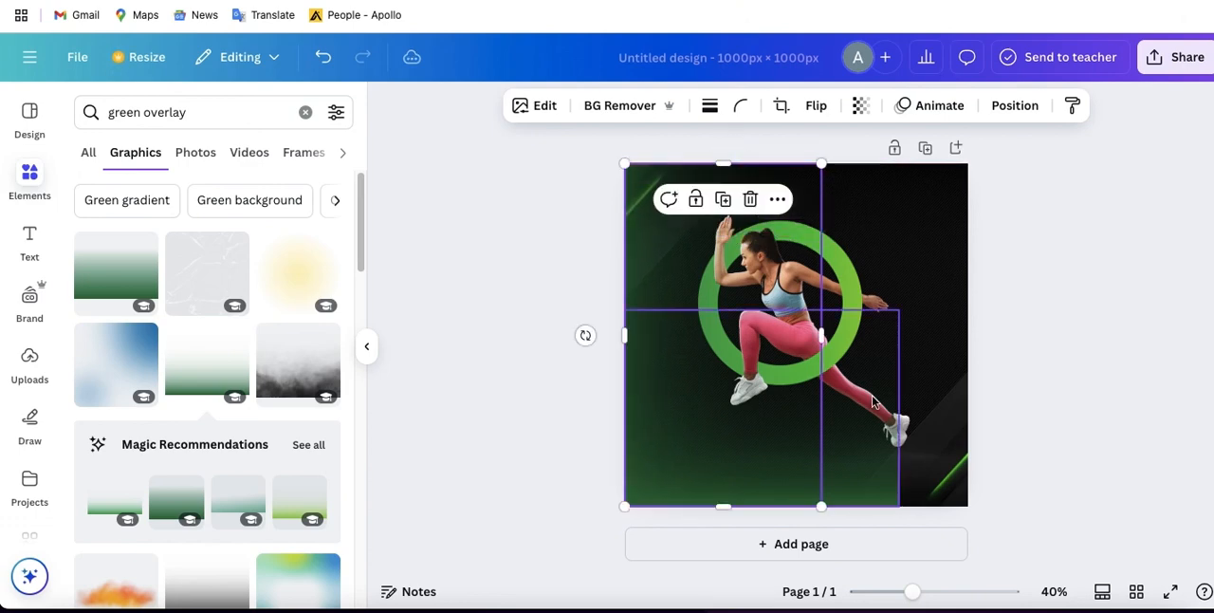
- Stretch the bottom green overlay to the full width of the page
click(881, 426)
drag(896, 405, 963, 404)
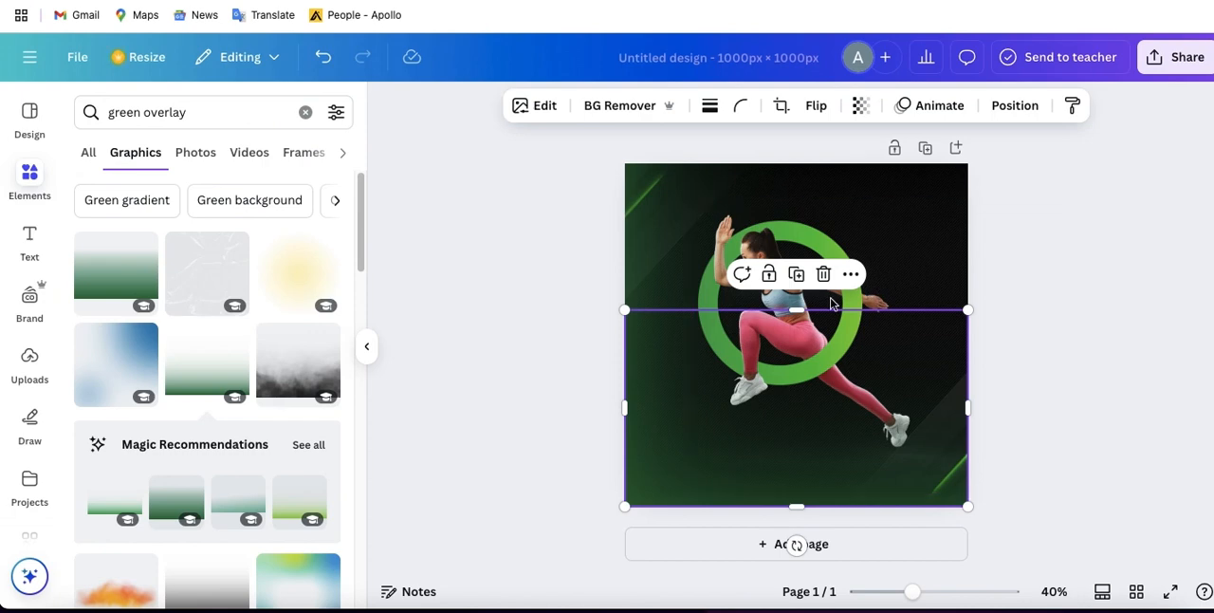
click(883, 280)
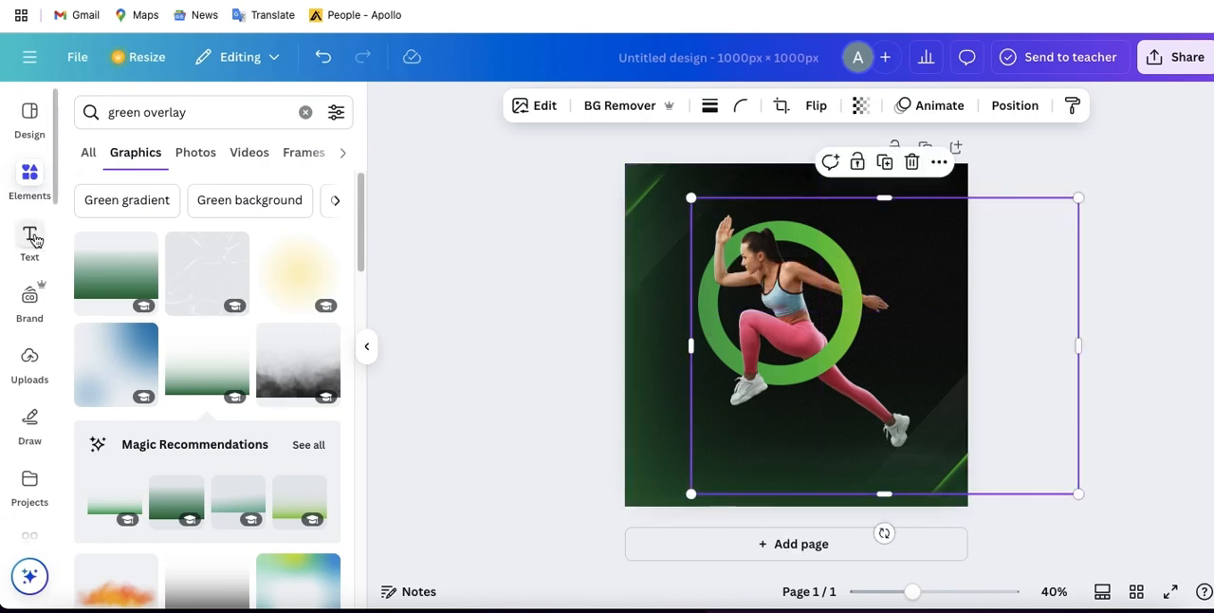
- Search the Canva apps for "text maker"
scroll(31, 435, down, 1)
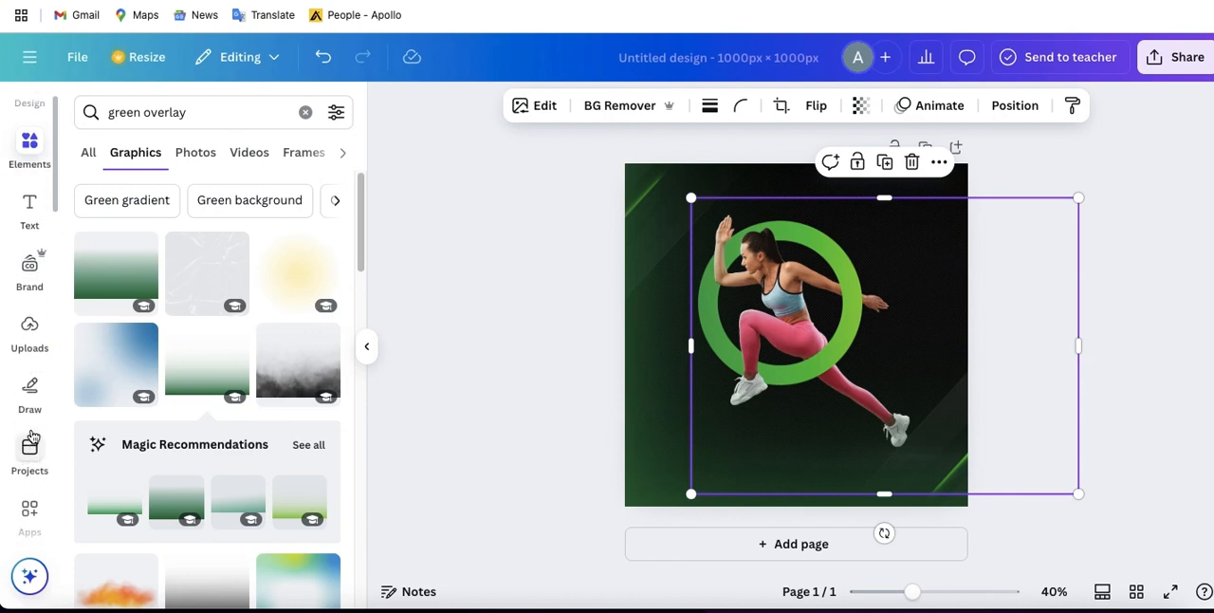
scroll(31, 435, down, 4)
click(35, 378)
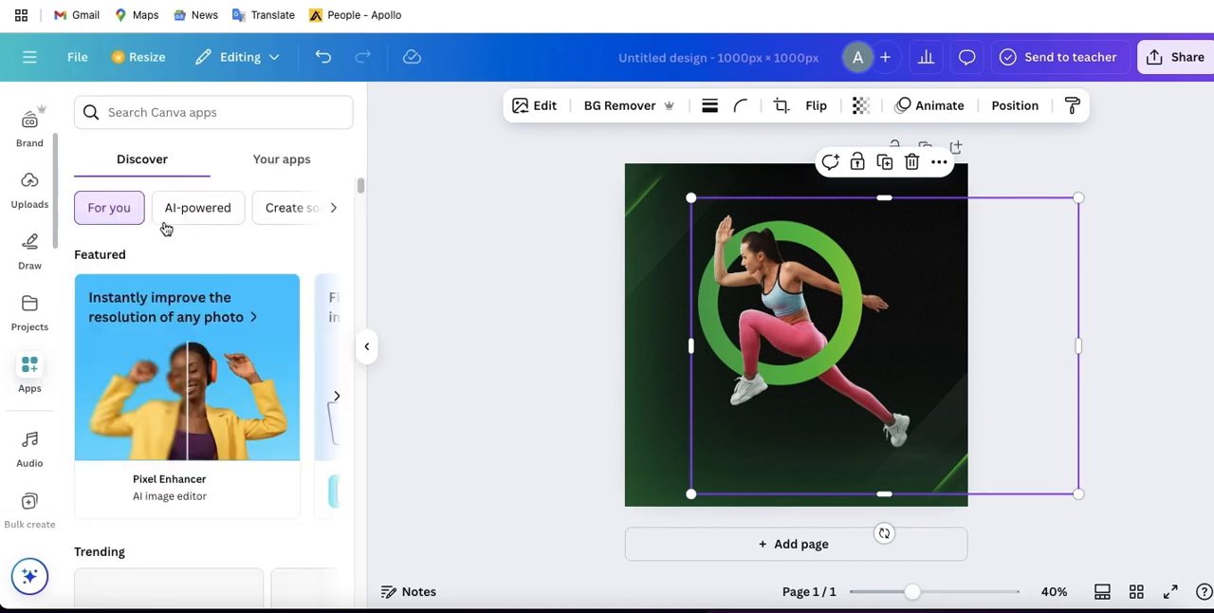
click(148, 112)
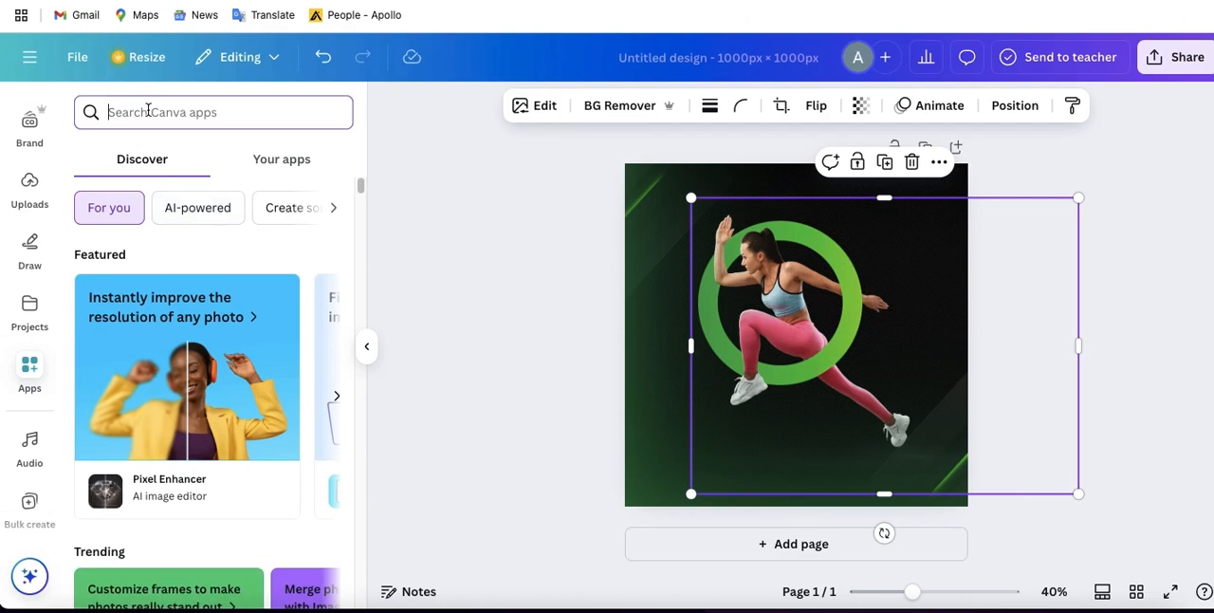
text(text maker)
key(Return)
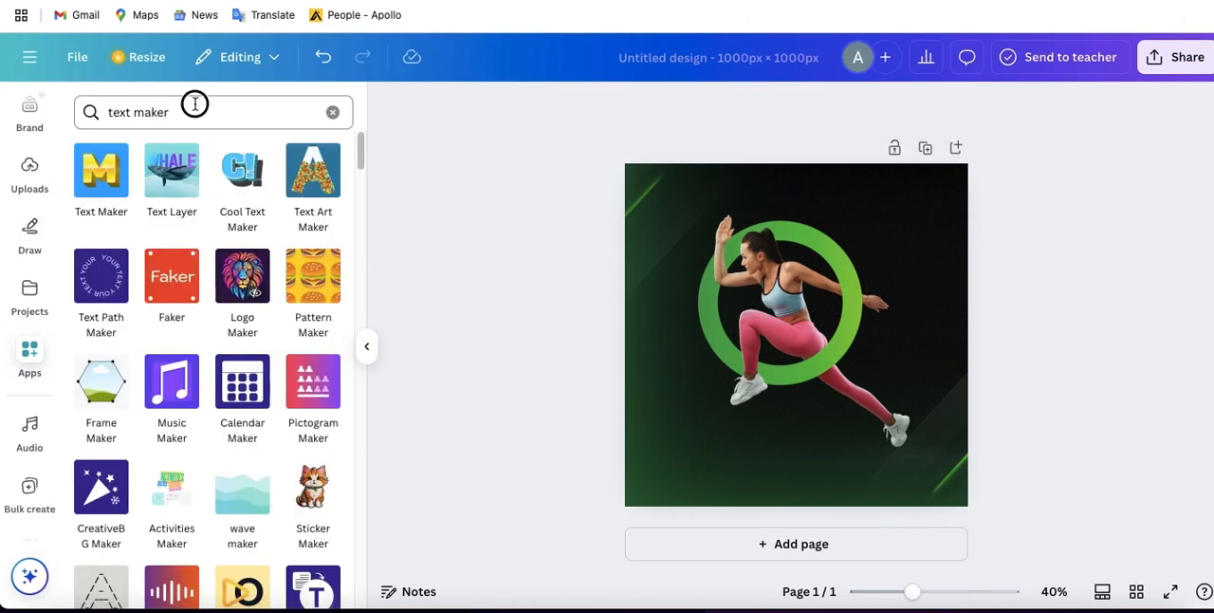
- Replace the app search with "gradient text"
drag(193, 104, 109, 103)
text(ga)
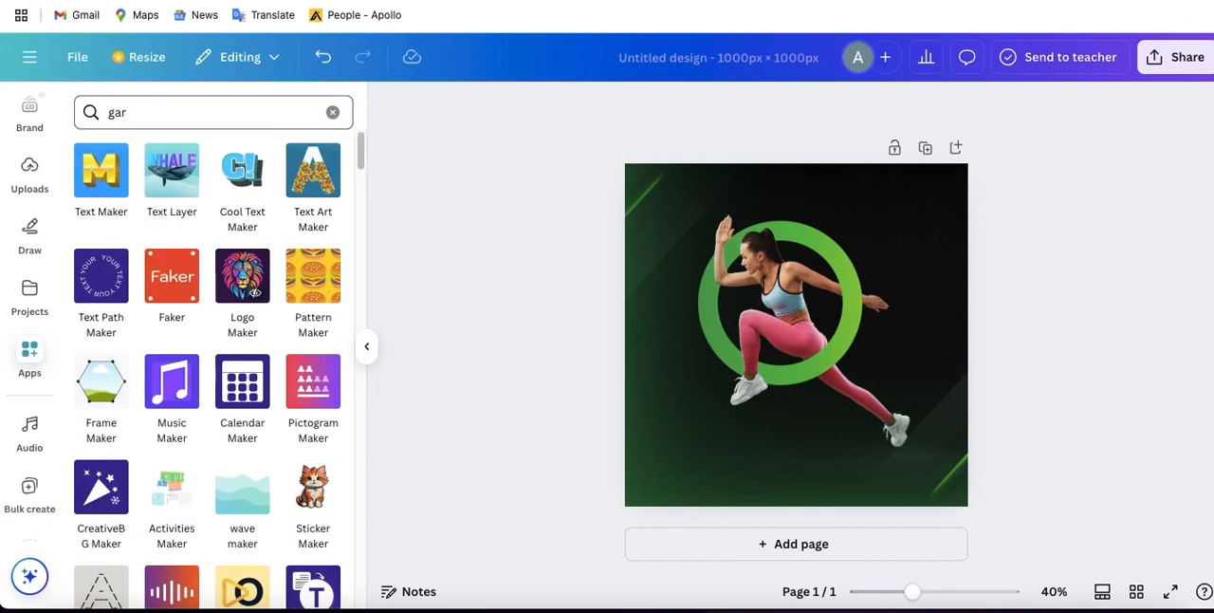
key(BackSpace)
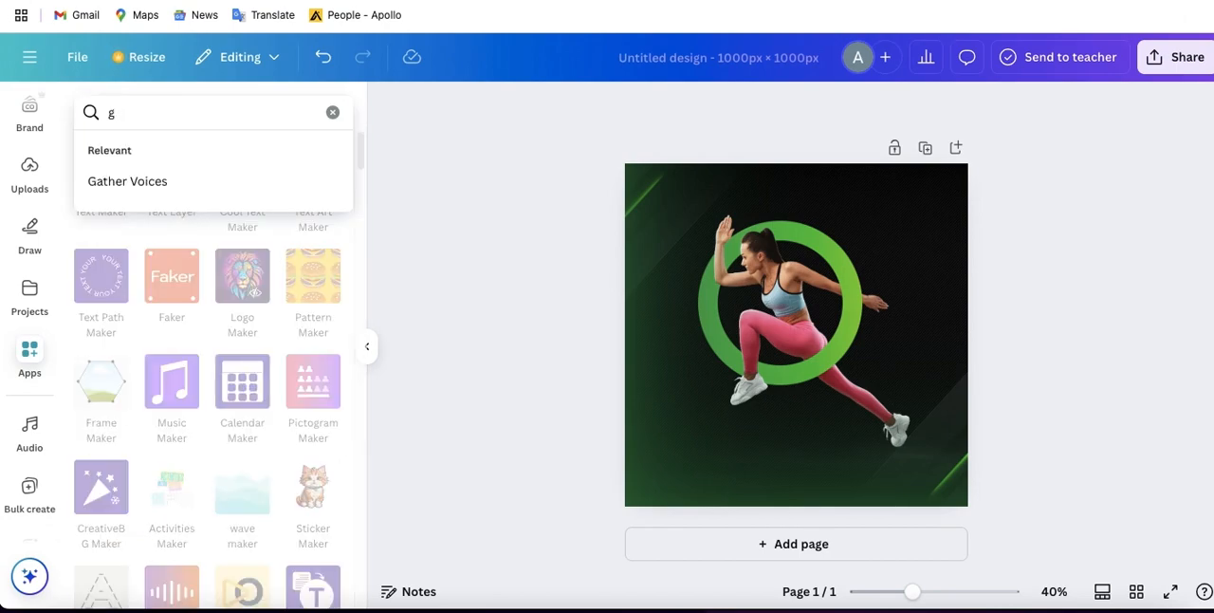
text(radi)
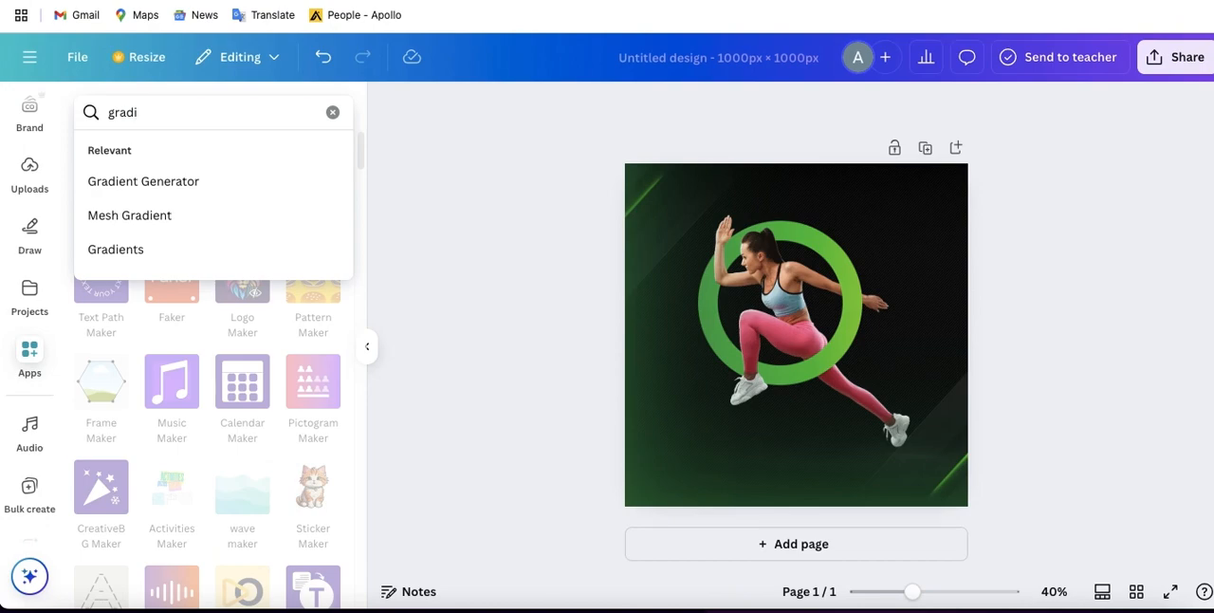
text(en)
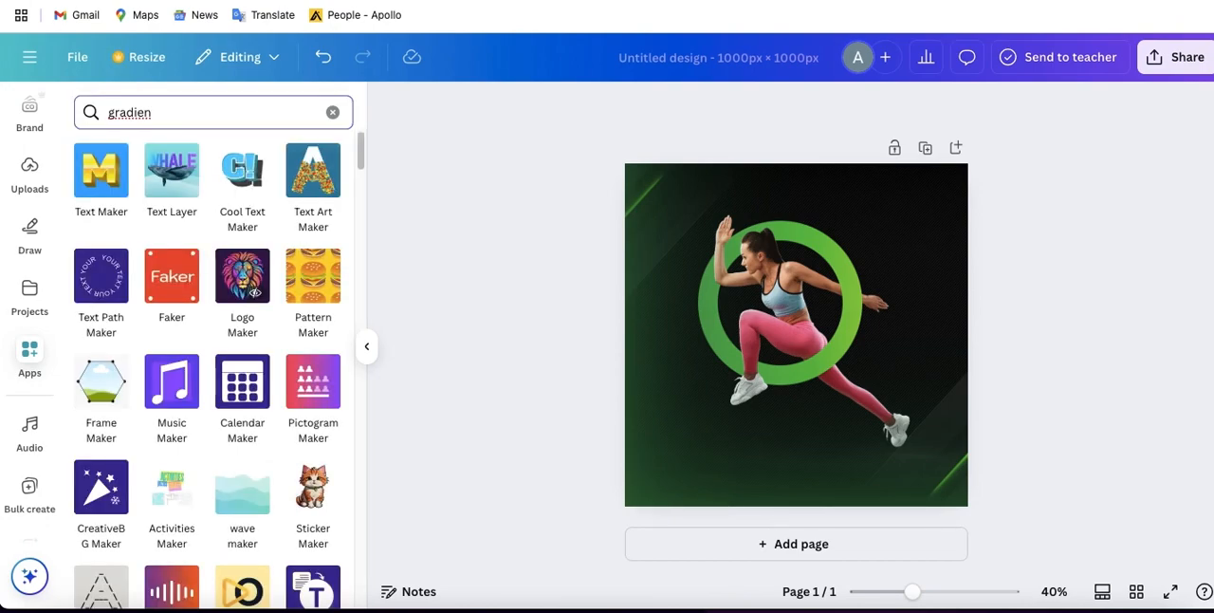
text(t)
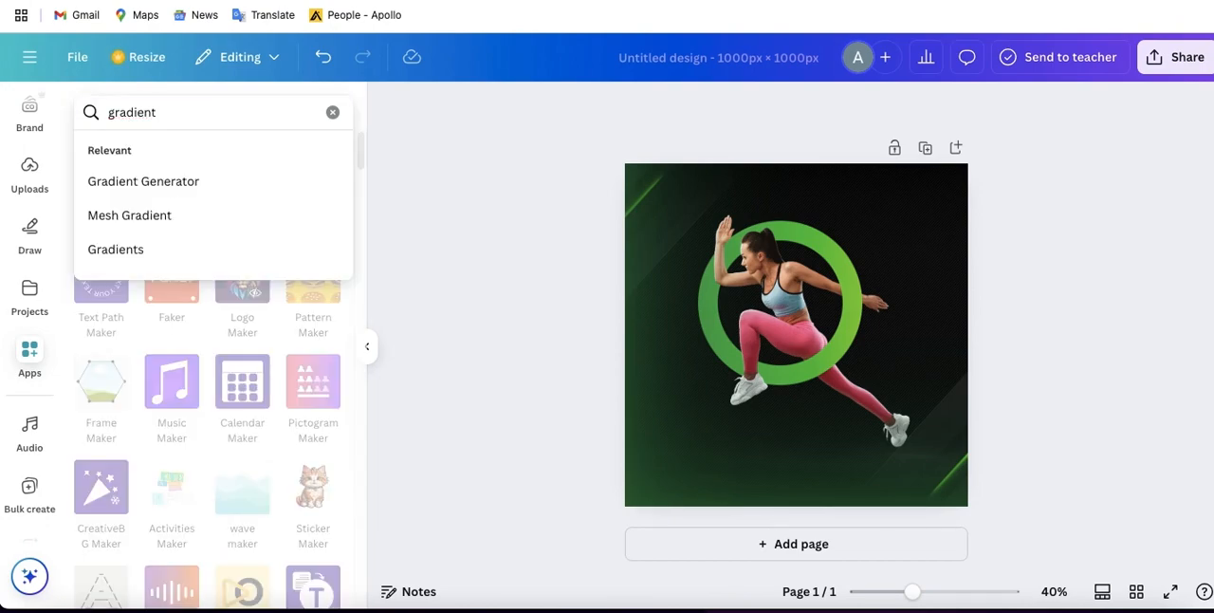
text( te)
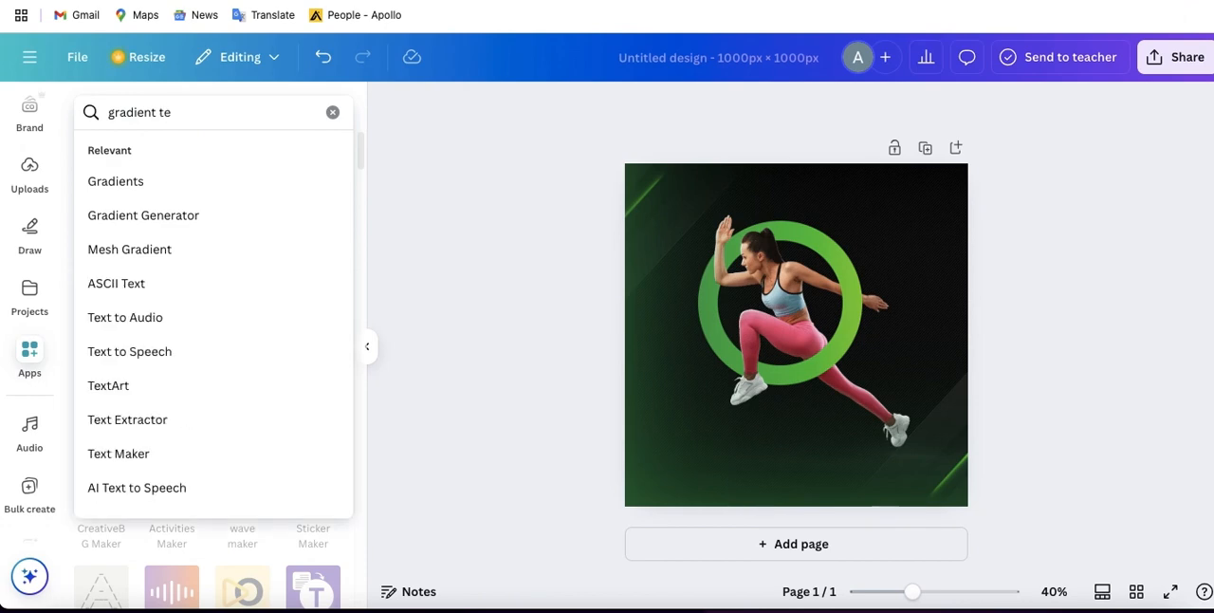
text(xt)
key(Return)
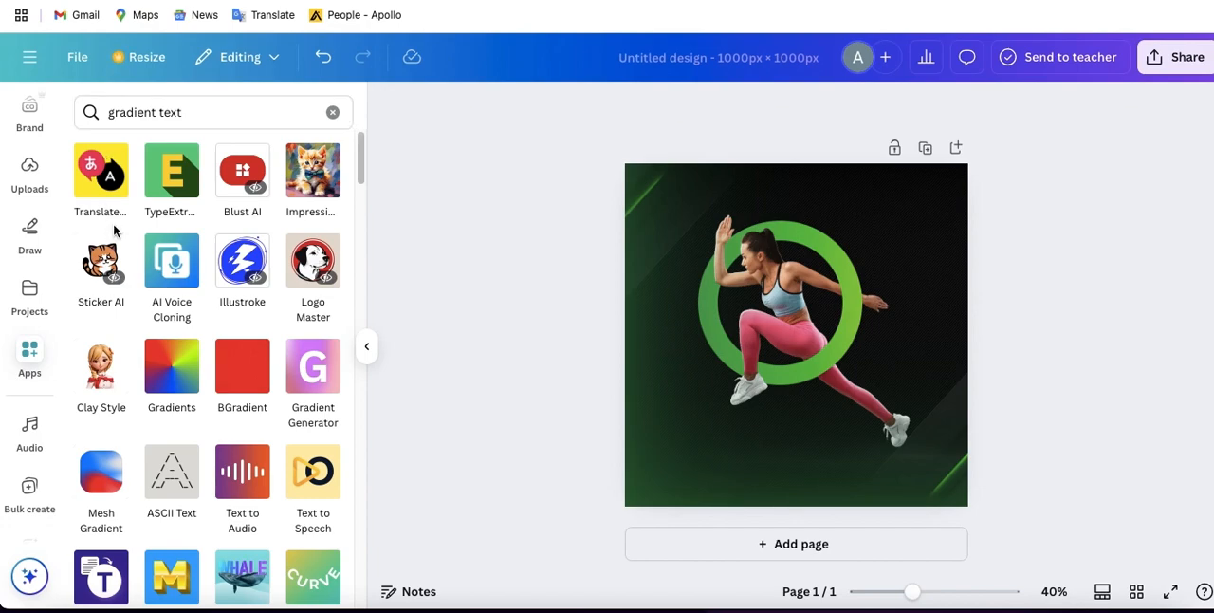
- Open the TypeExtrude app and replace its main text with "Workout"
click(168, 175)
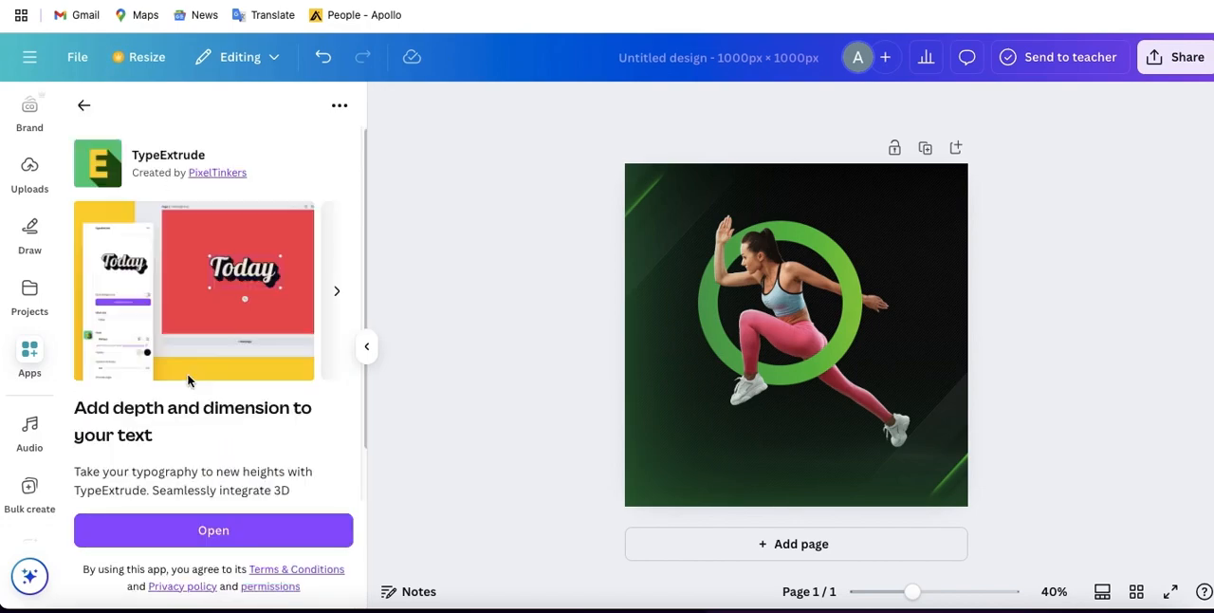
click(168, 534)
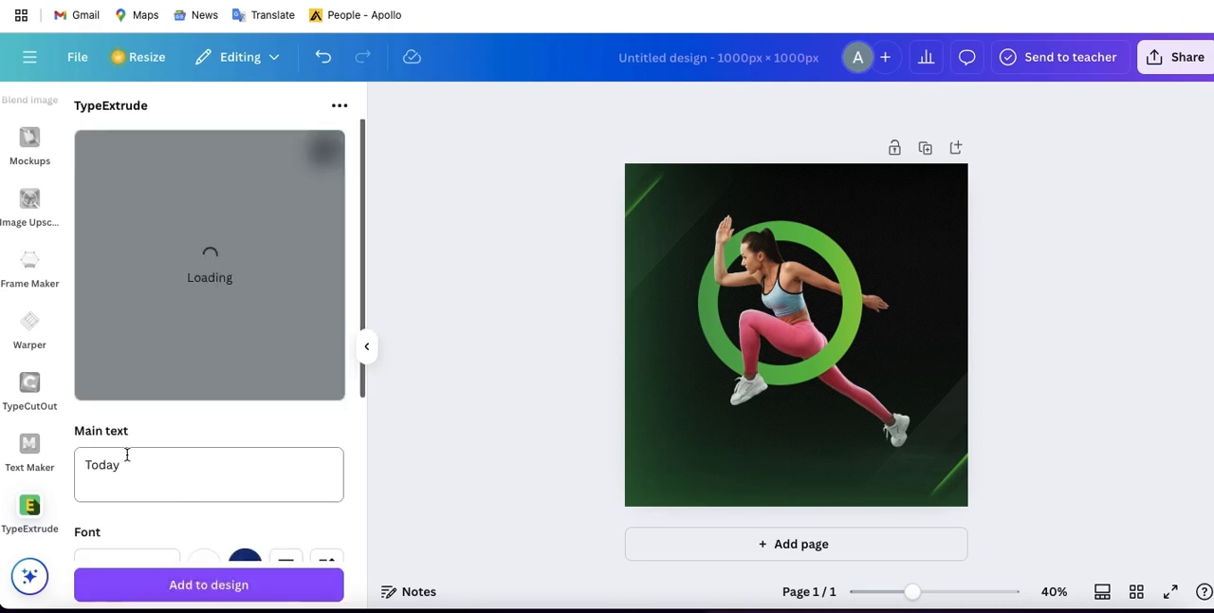
click(135, 477)
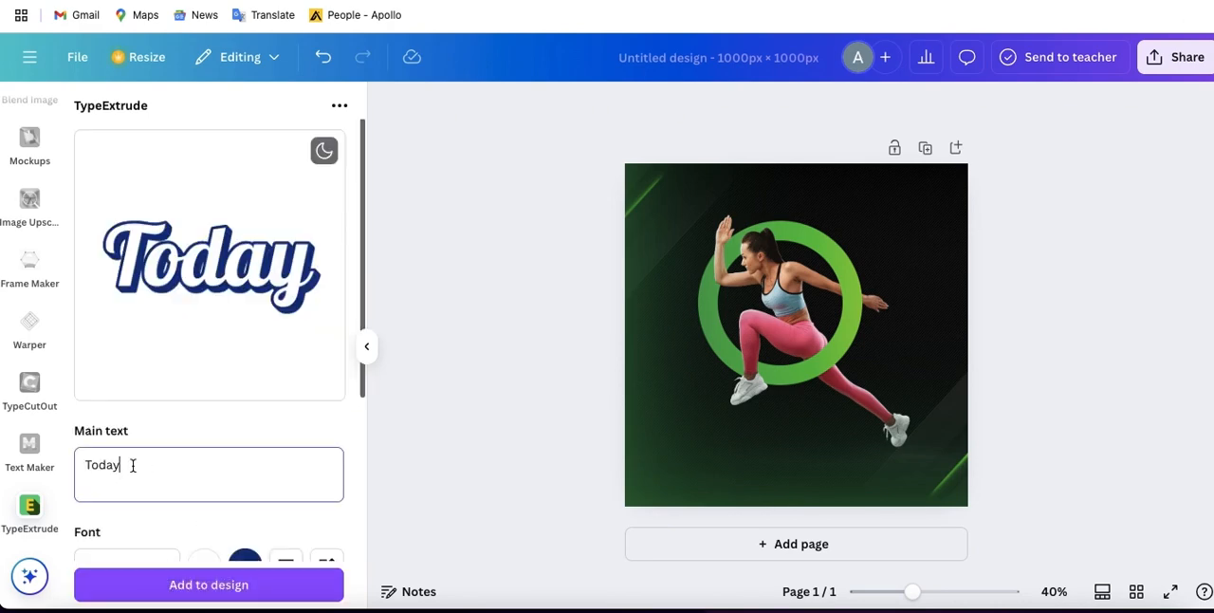
click(133, 464)
drag(133, 464, 83, 464)
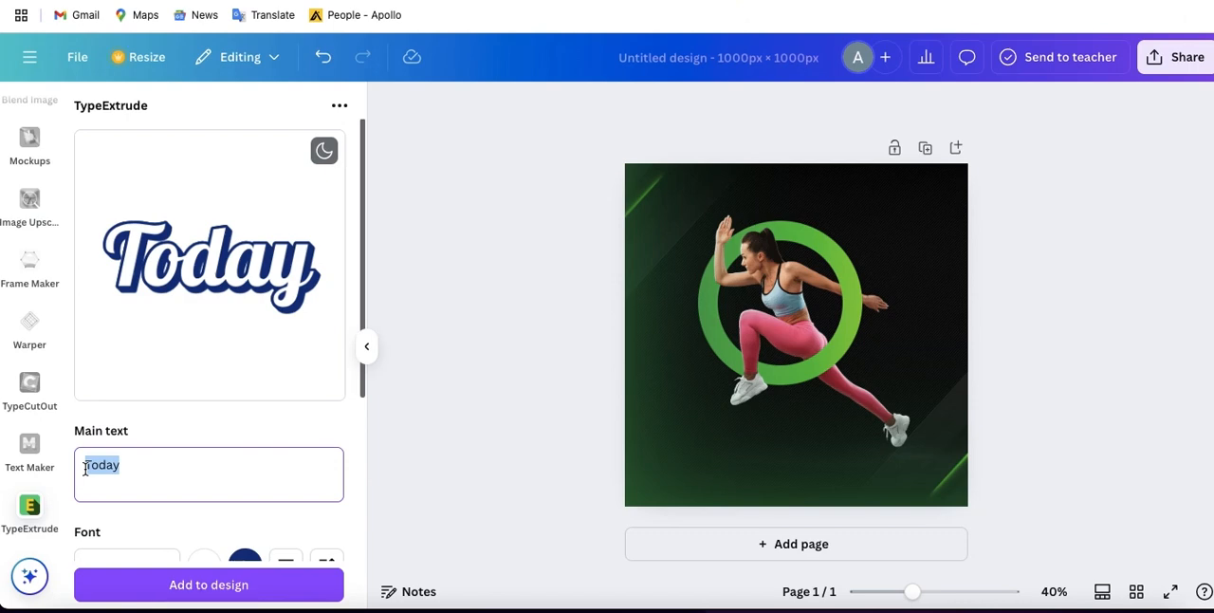
text(Wo)
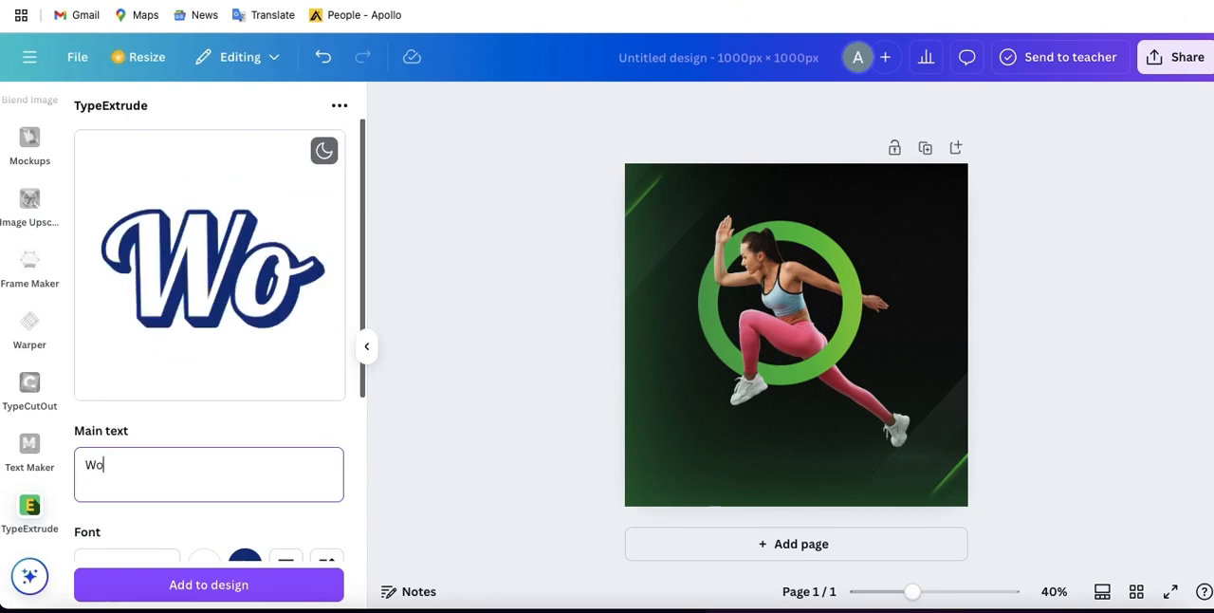
text(rkout)
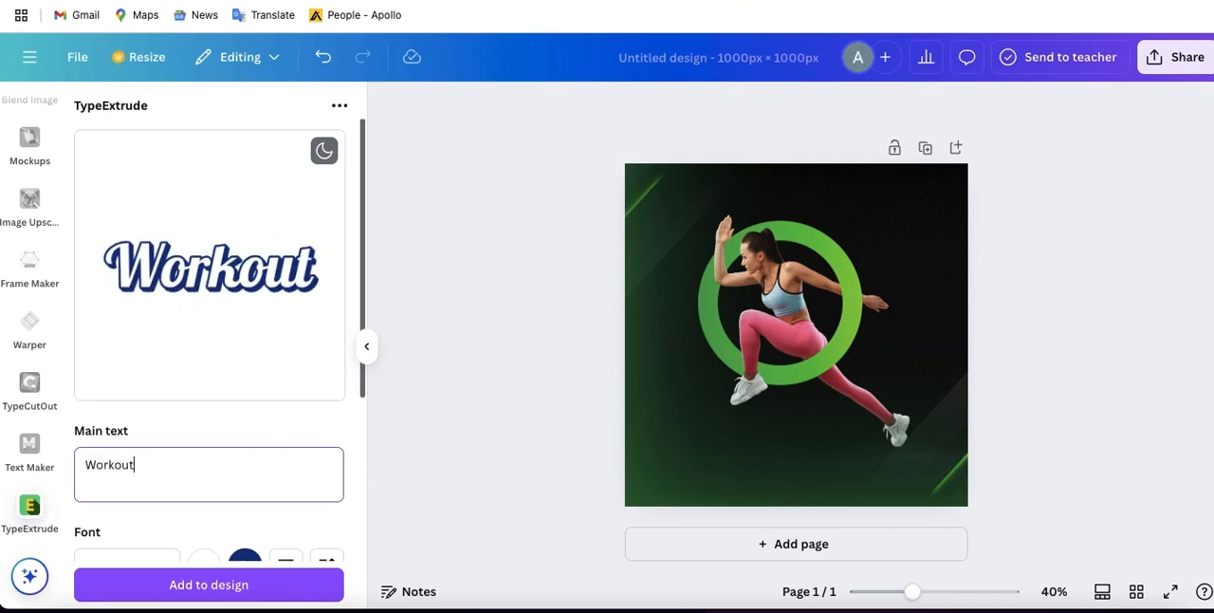
- Set the Workout text's fill colour to lime green #8dc63f and its outline and extrusion colour to black
scroll(180, 530, down, 2)
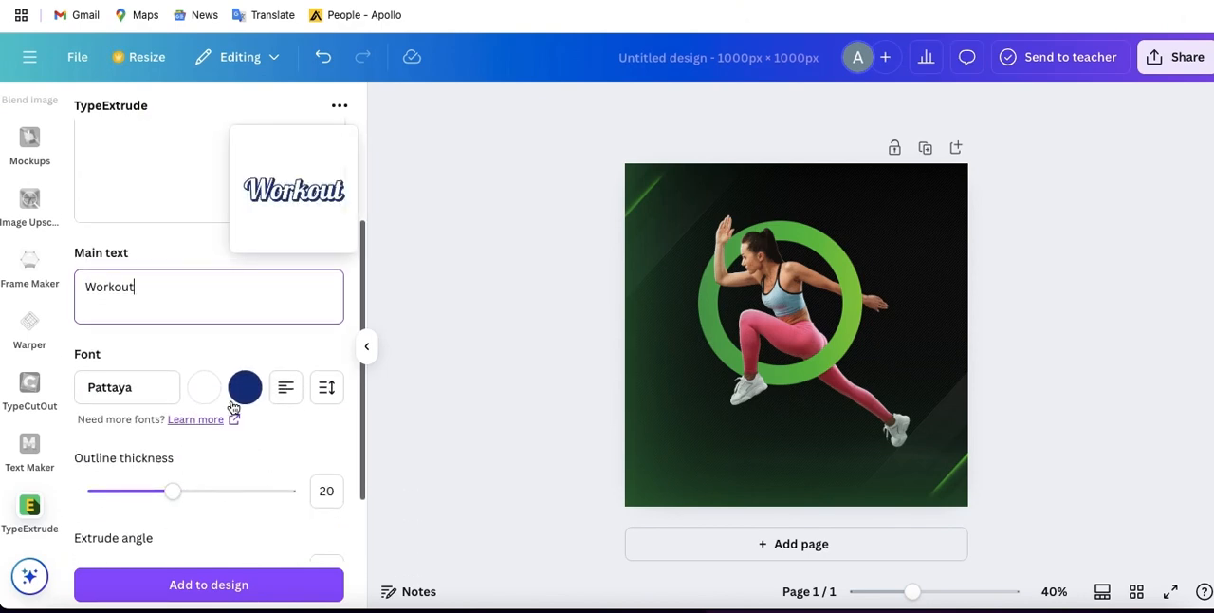
scroll(247, 389, up, 1)
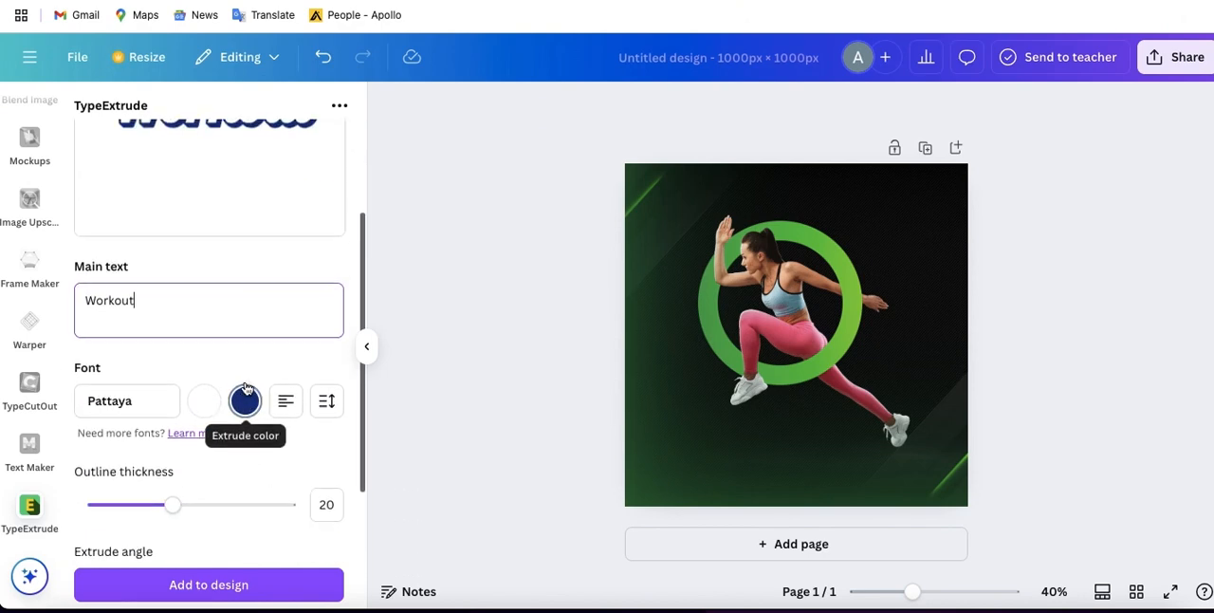
click(203, 406)
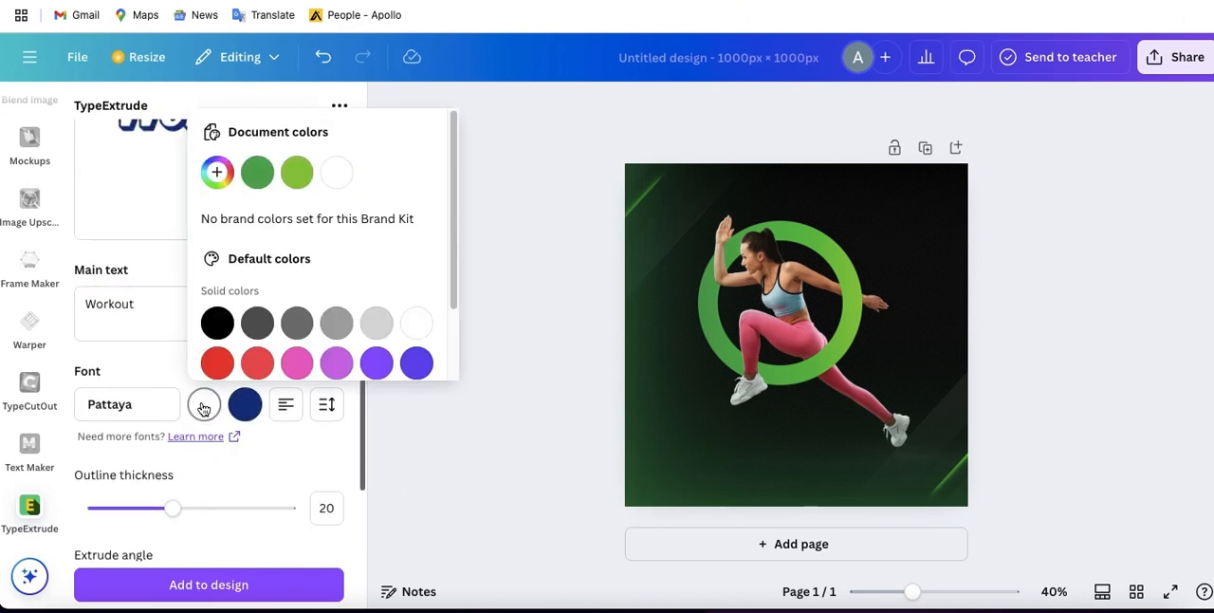
click(295, 176)
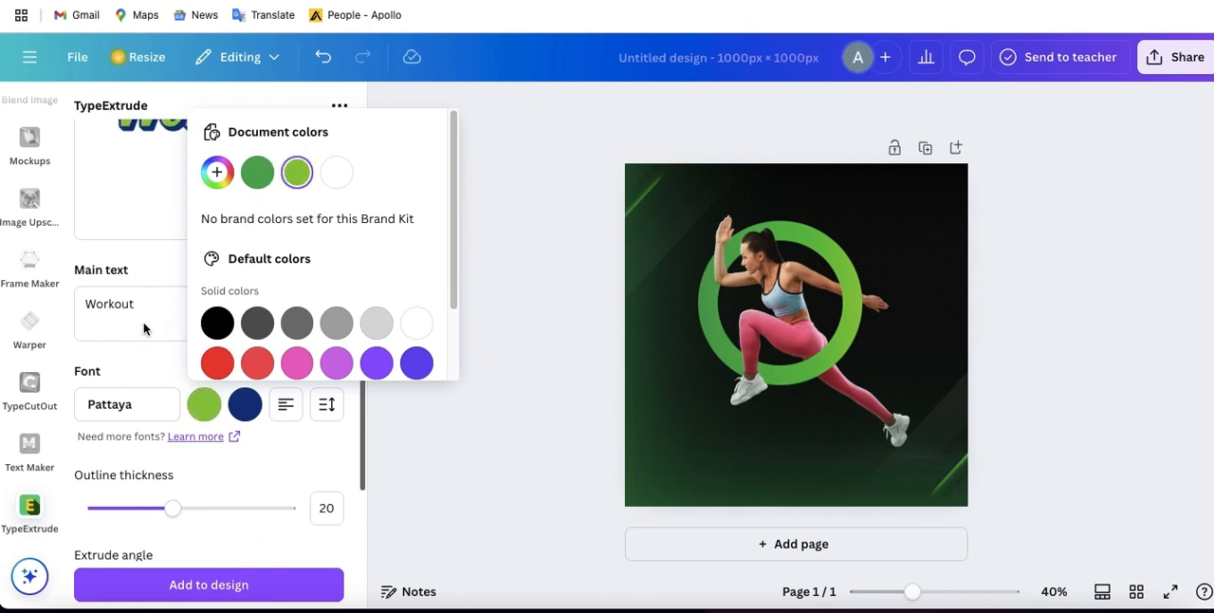
click(245, 404)
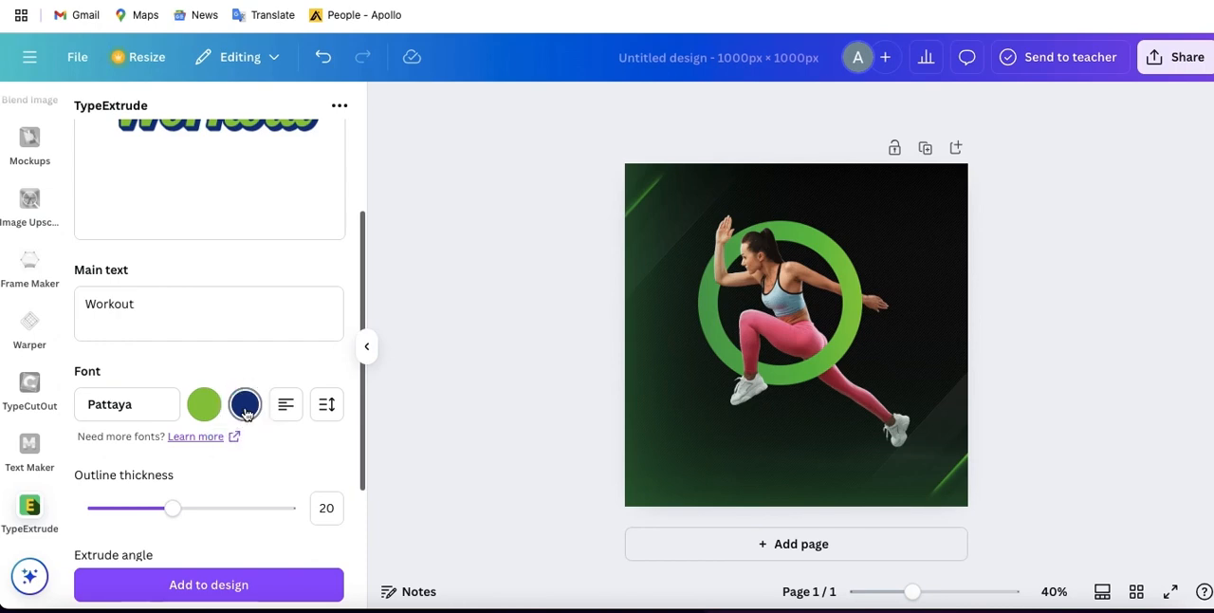
click(245, 404)
click(258, 322)
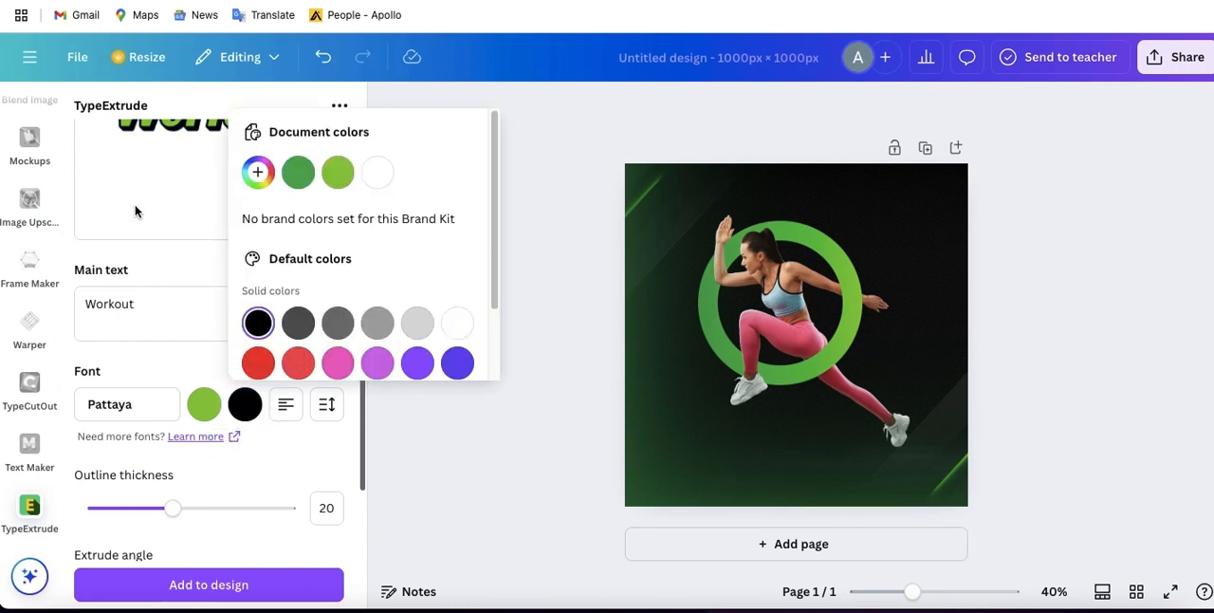
click(164, 205)
scroll(173, 205, up, 3)
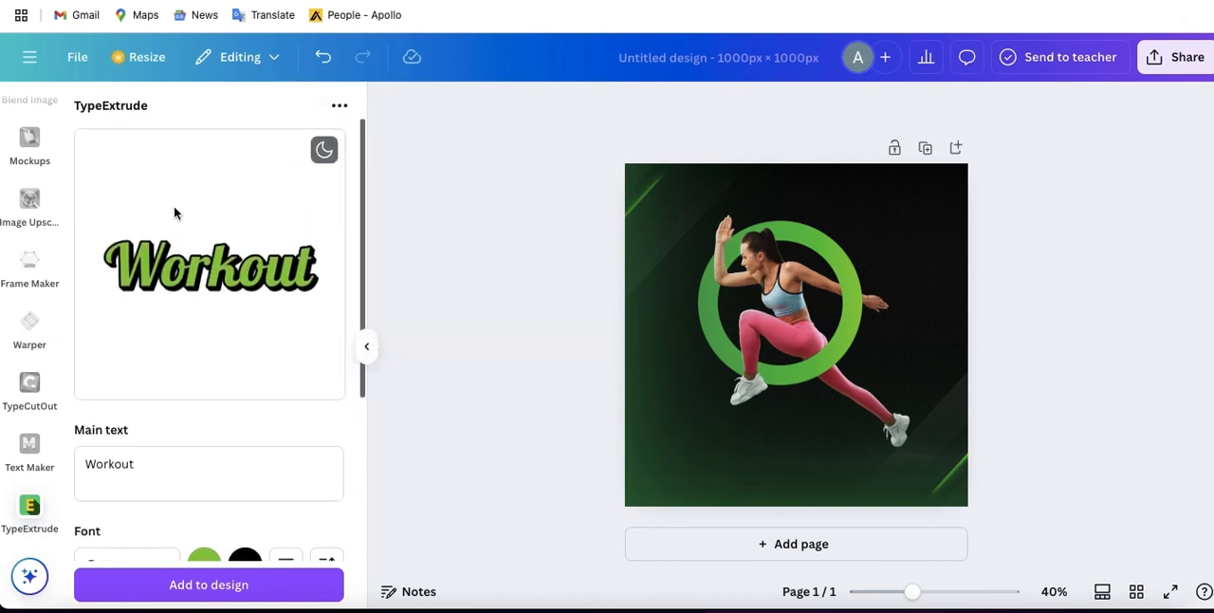
- Add the extruded Workout text to the design with the current outline and extrude settings
scroll(217, 509, down, 3)
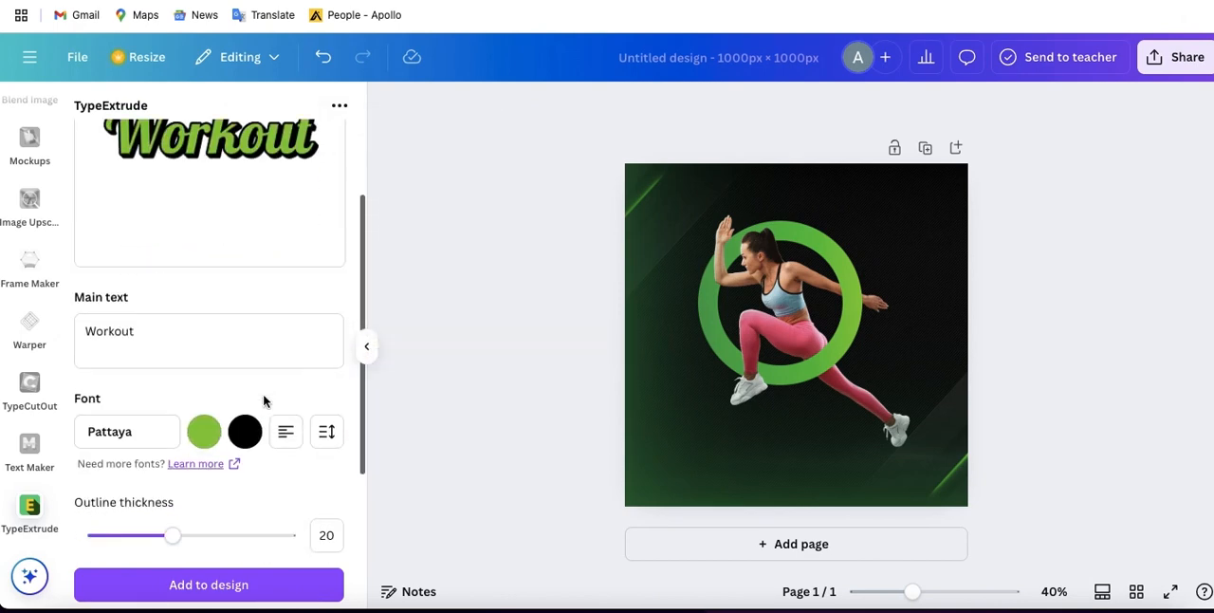
scroll(200, 512, down, 3)
scroll(200, 512, down, 1)
click(195, 529)
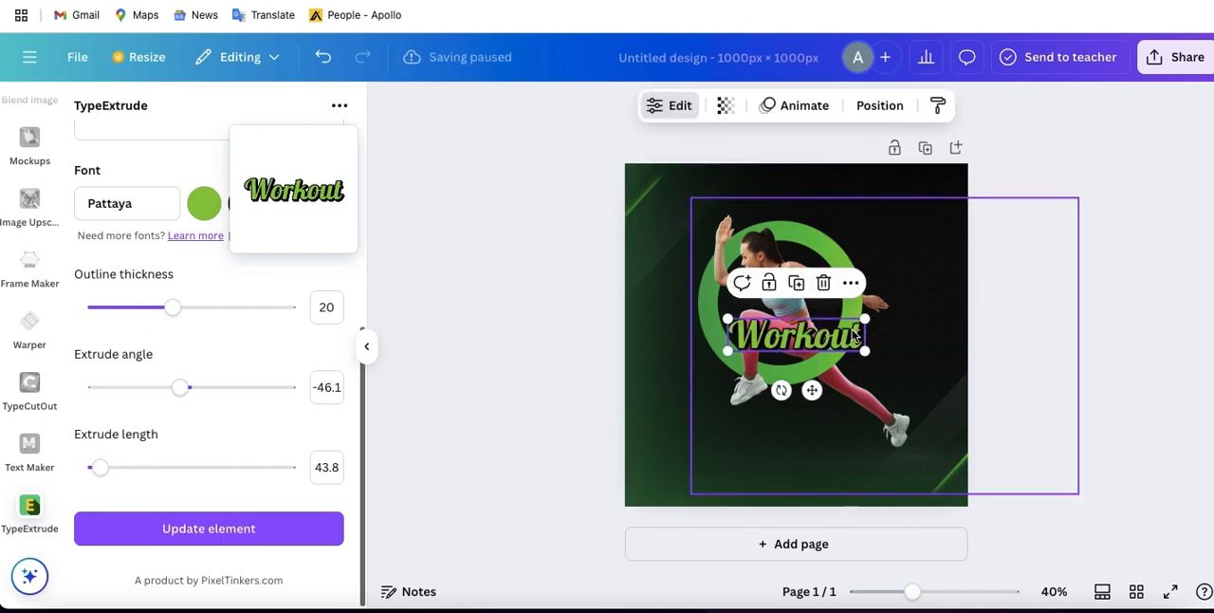
- Enlarge the Workout text to over half the page width and place it beneath the green ring
drag(831, 370, 912, 372)
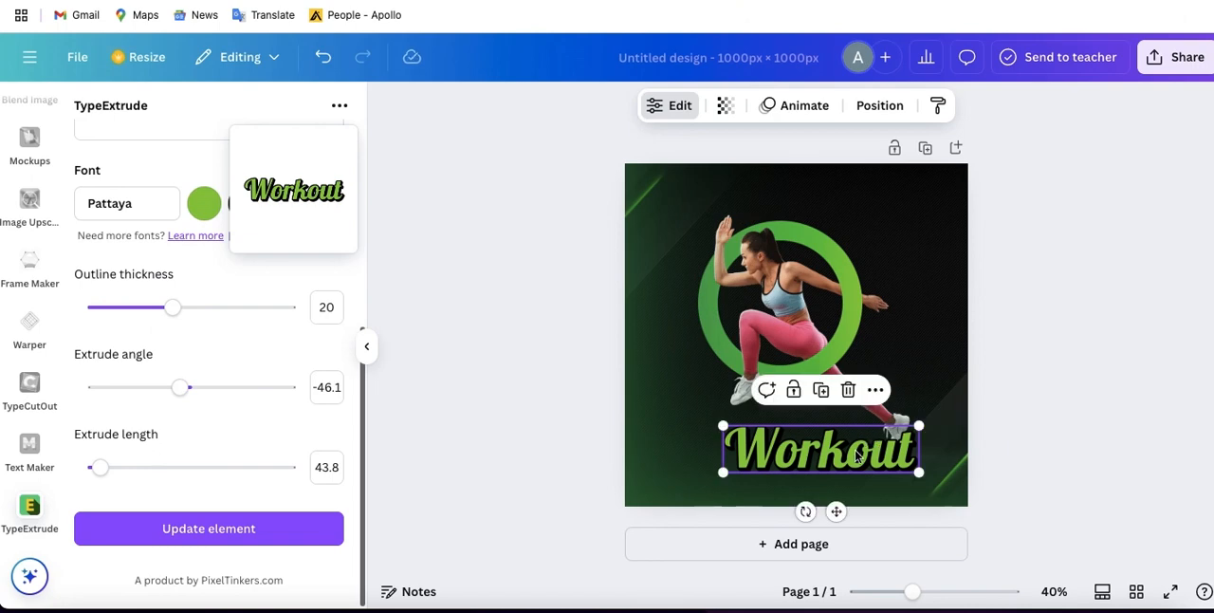
drag(840, 466, 802, 464)
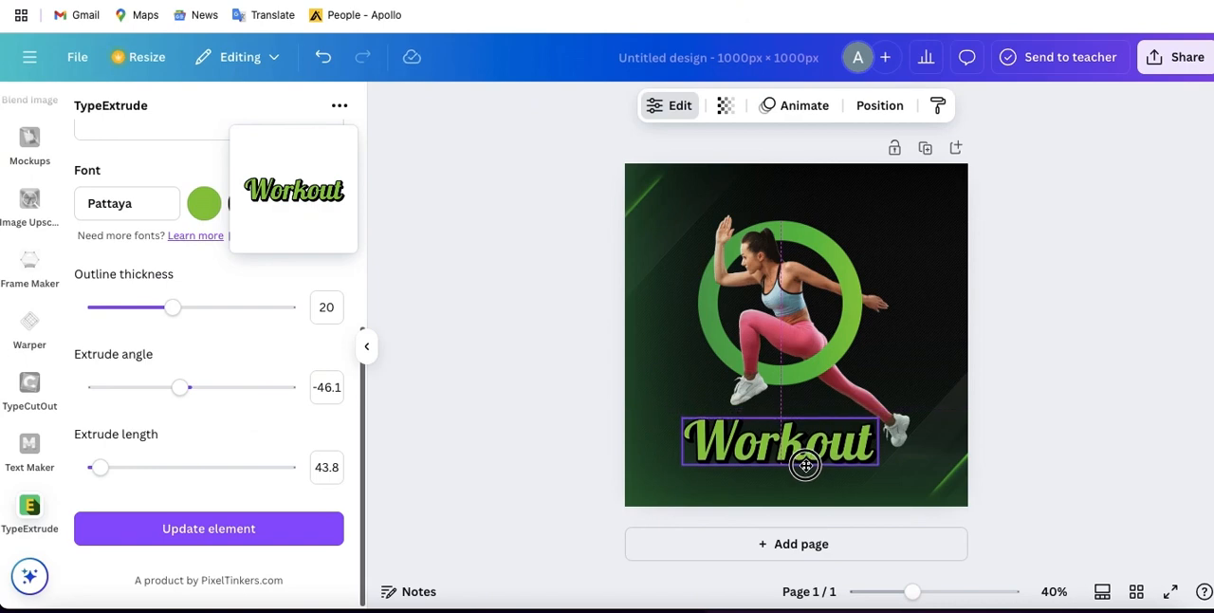
drag(878, 415, 880, 409)
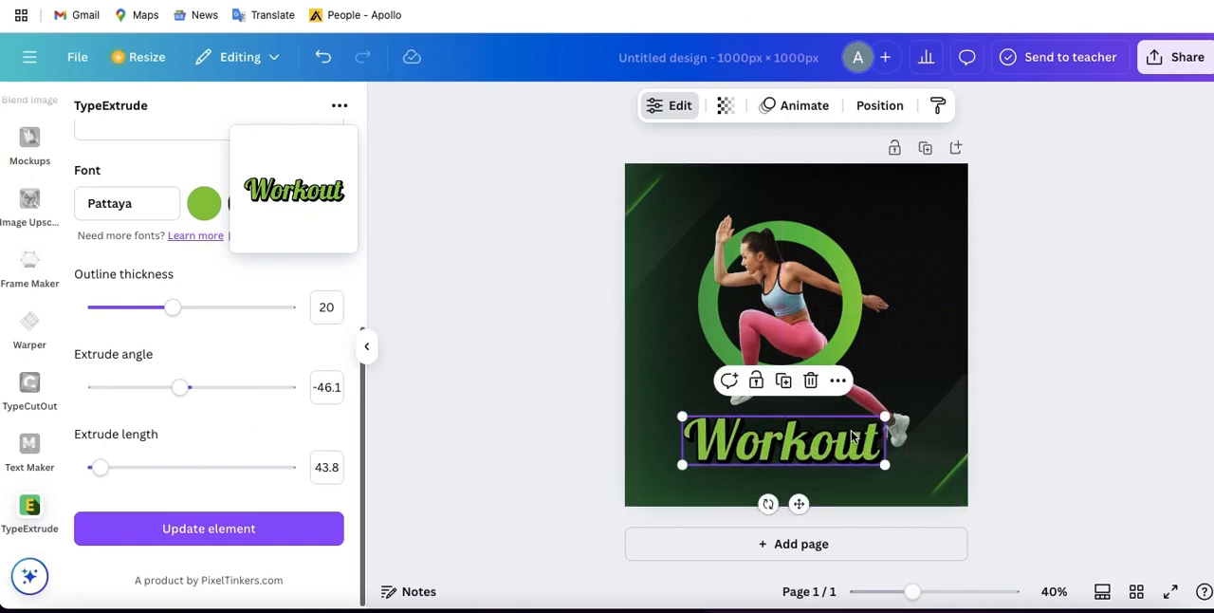
drag(835, 440, 828, 446)
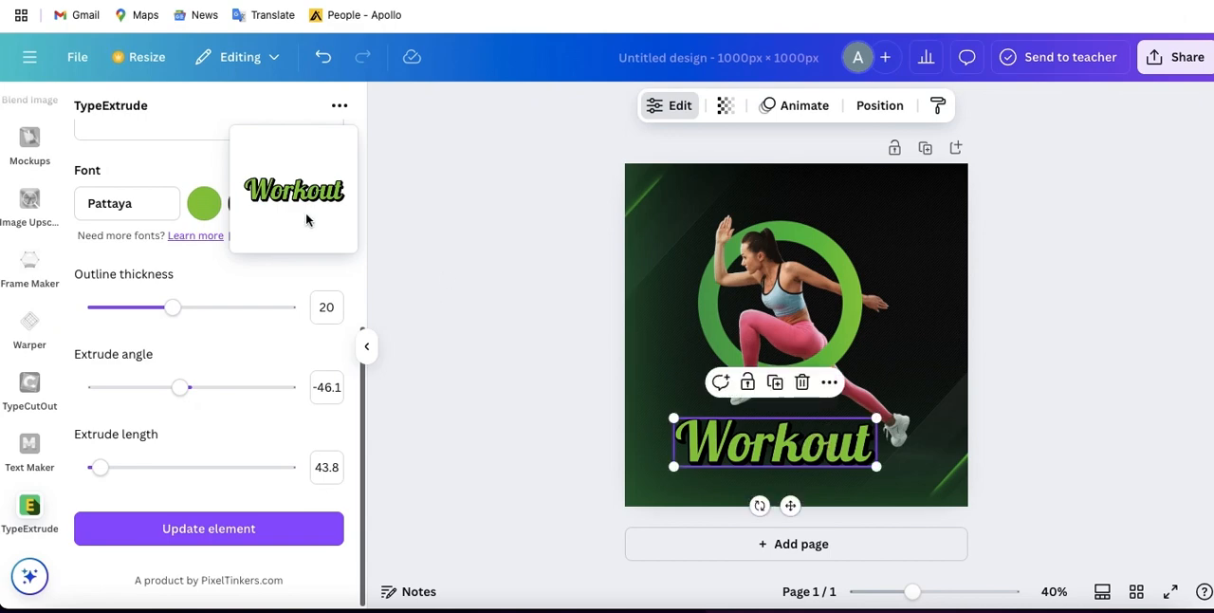
- Recolour the Workout text with a black fill and a lime green #8dc63f extrusion, and update the element on the page
scroll(192, 238, up, 1)
scroll(191, 238, up, 3)
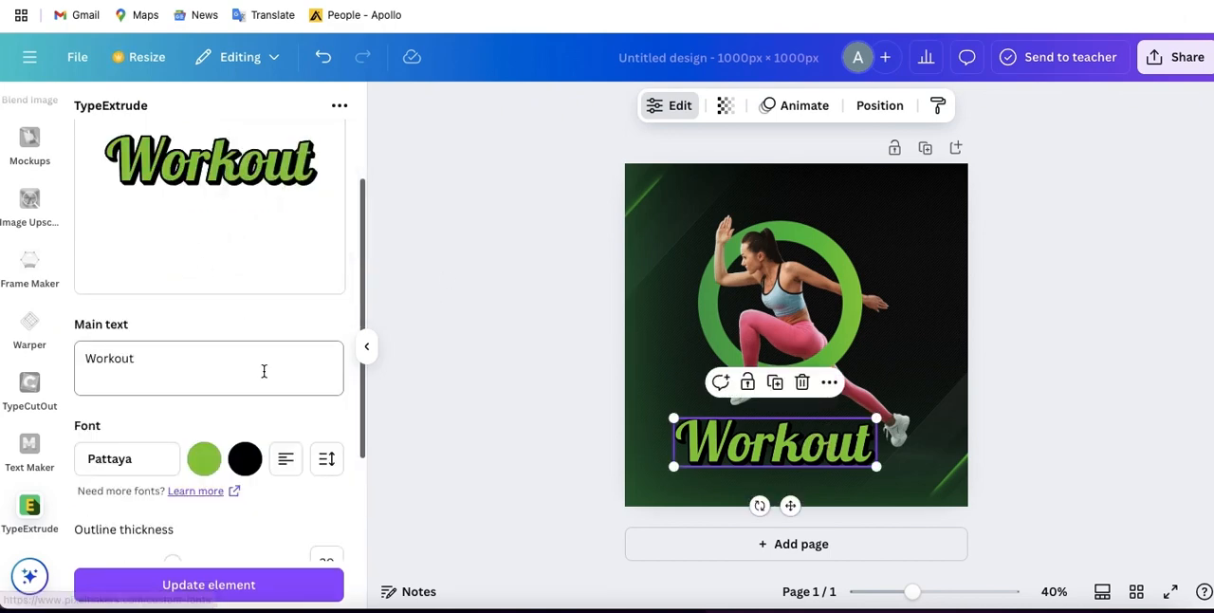
click(245, 458)
click(345, 227)
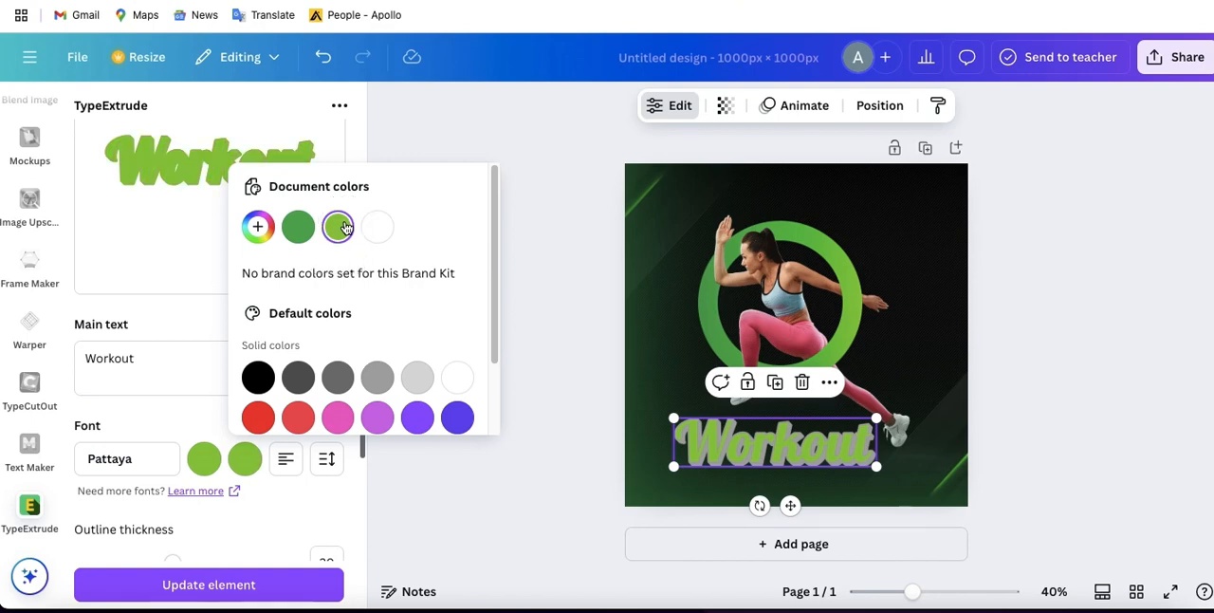
click(205, 458)
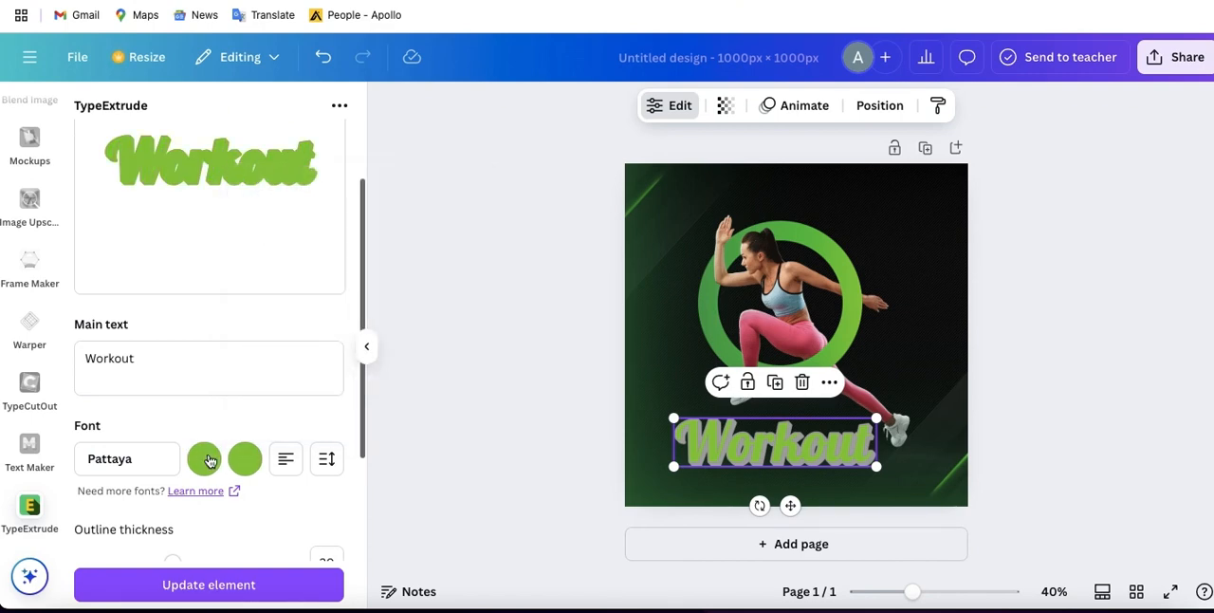
click(207, 459)
click(217, 377)
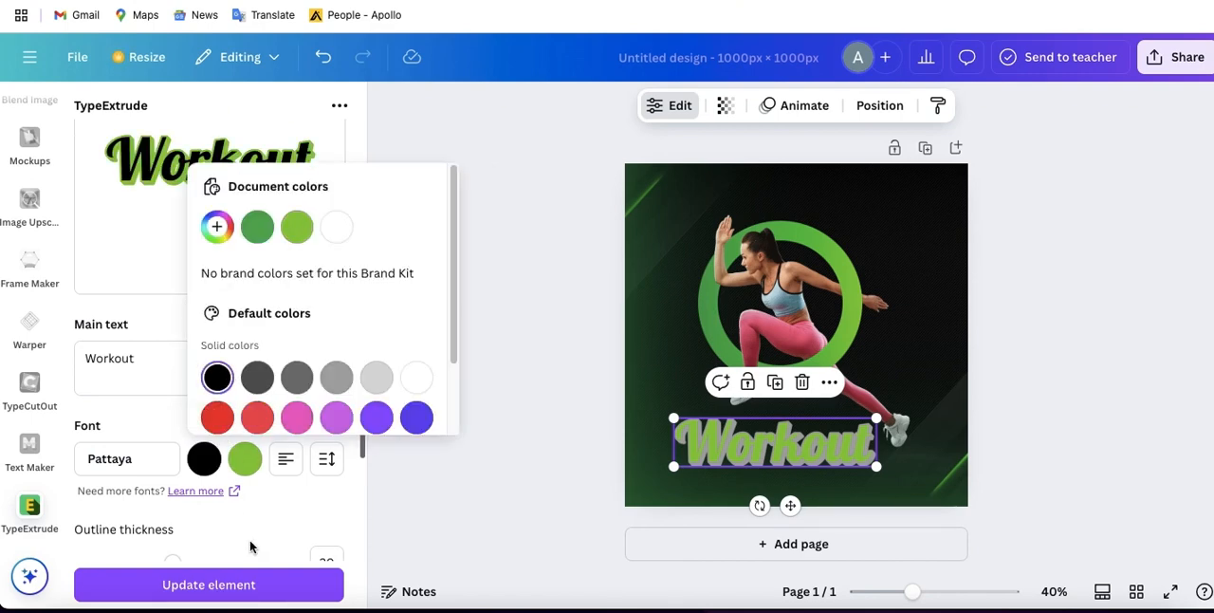
click(224, 588)
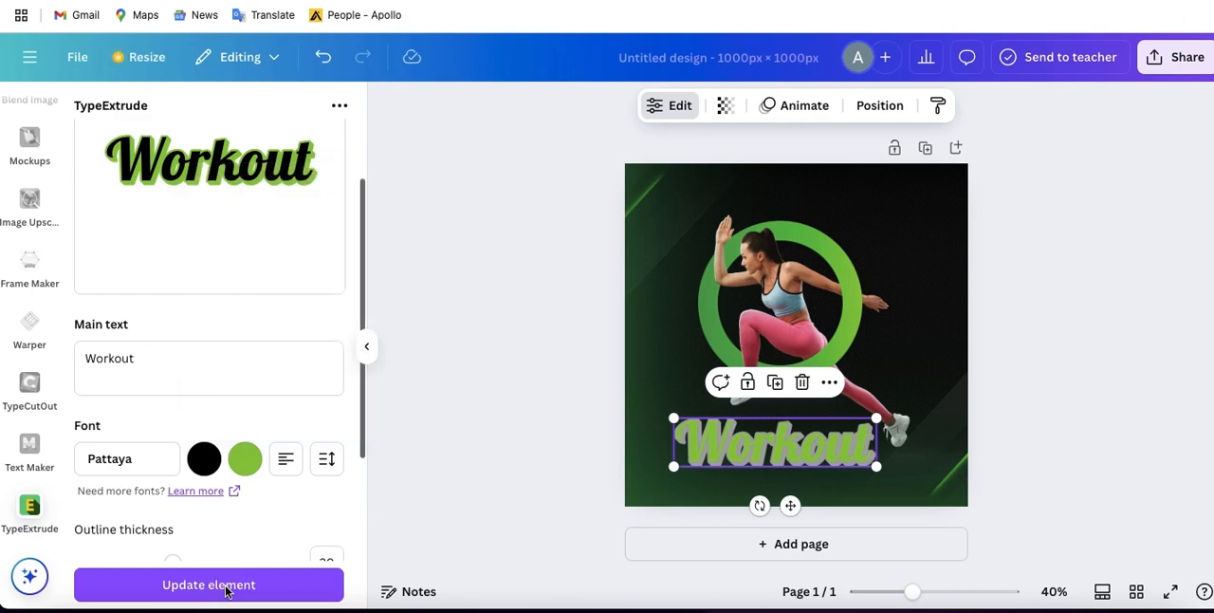
click(225, 588)
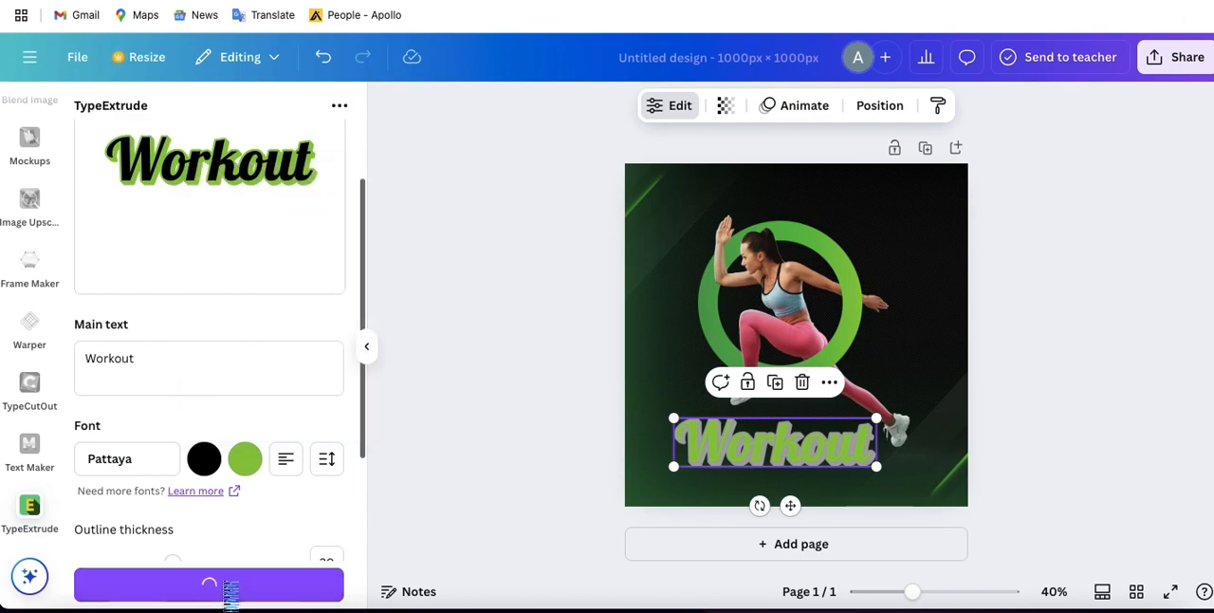
- Nudge the Workout text slightly up and to the left beneath the green ring
drag(825, 459, 822, 456)
click(870, 468)
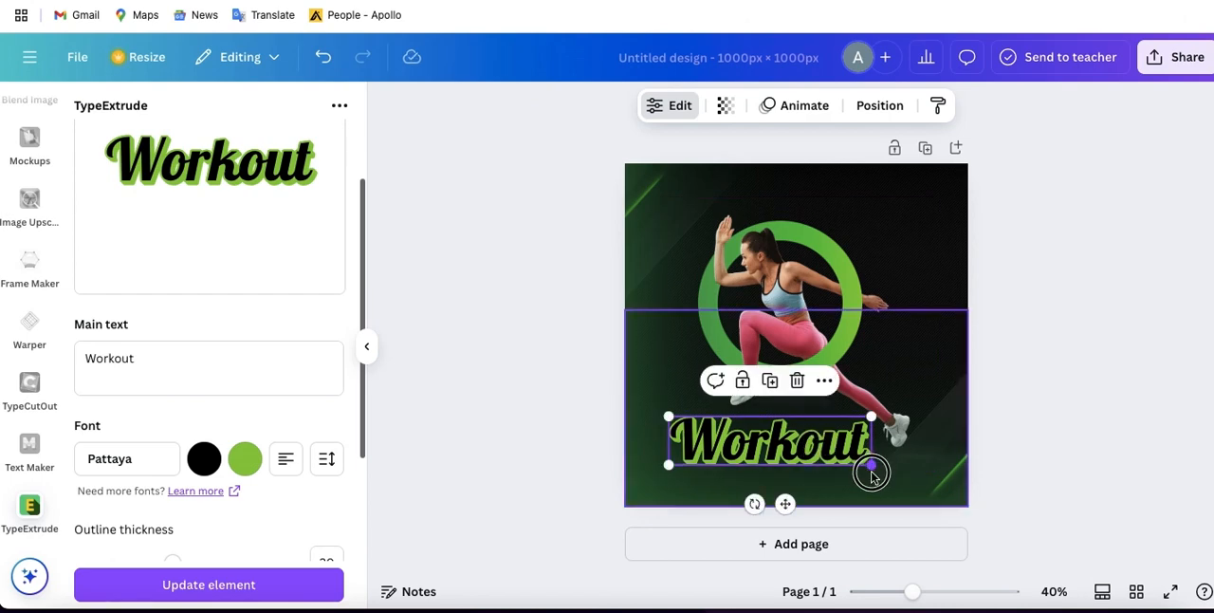
drag(811, 444, 804, 445)
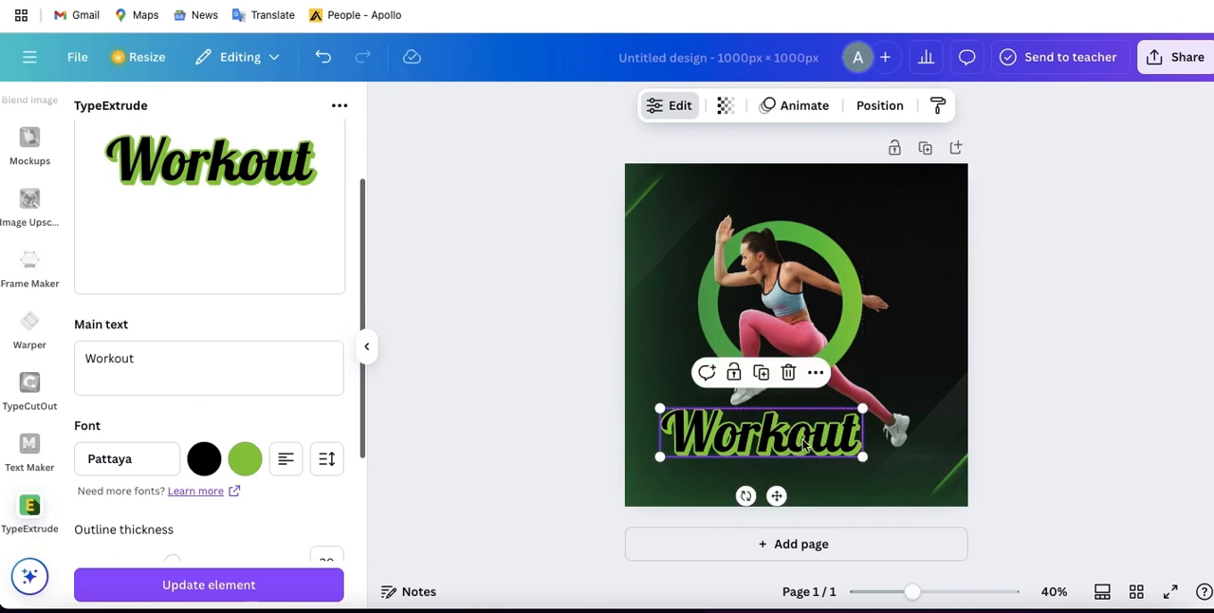